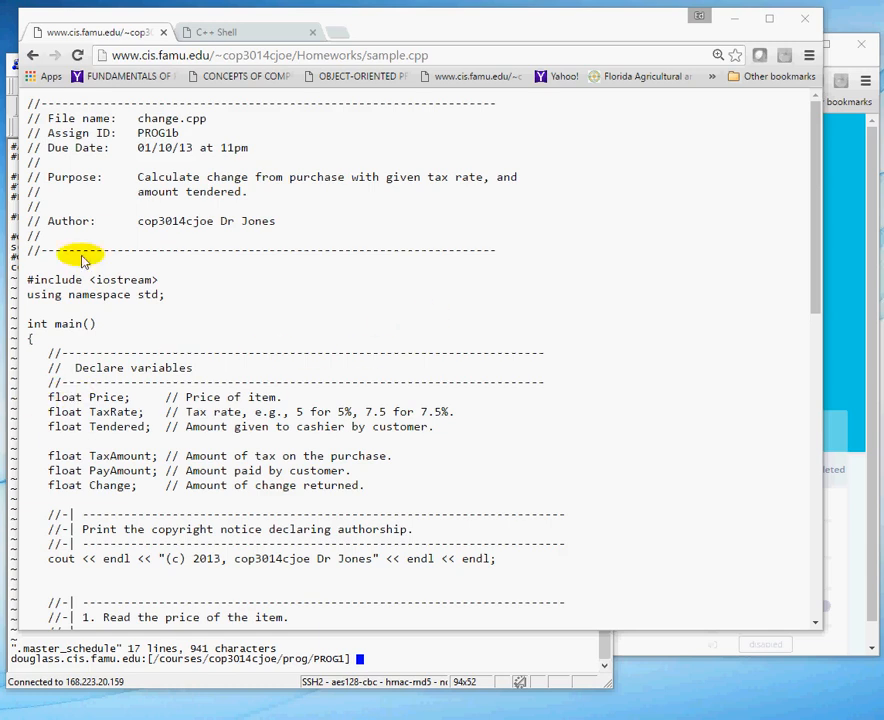
# Start a new Codio project from My Projects using the C++ starting point
pyautogui.click(30, 55)
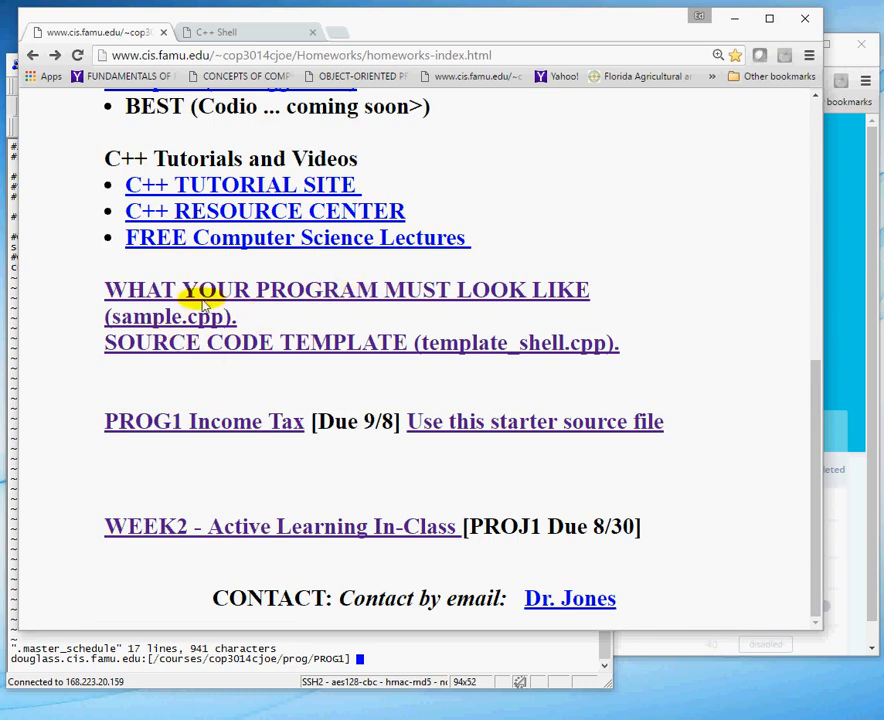
pyautogui.scroll(1, 243, 290)
pyautogui.scroll(3, 243, 290)
pyautogui.scroll(-3, 243, 290)
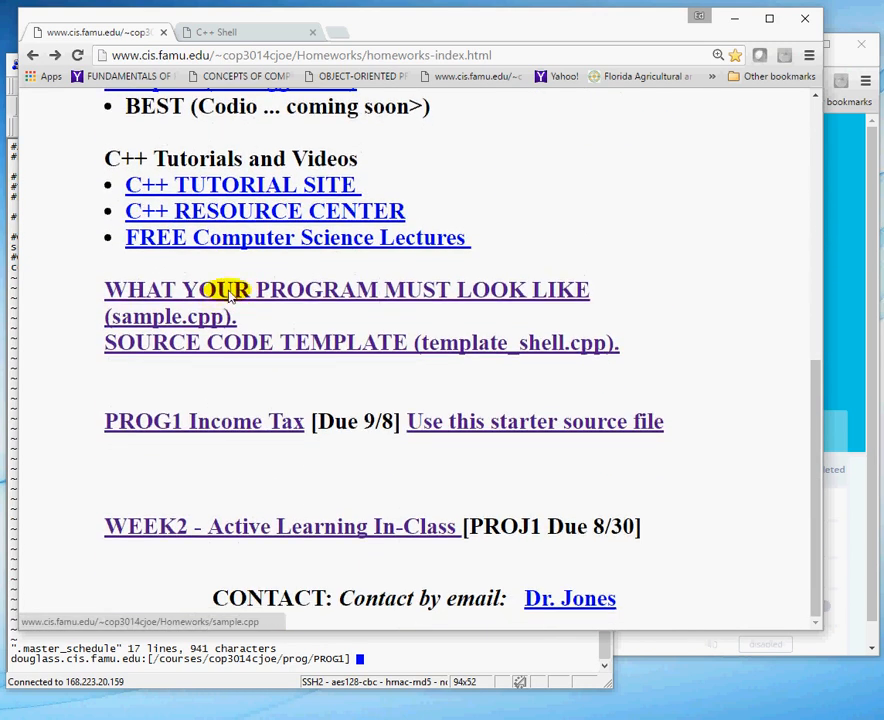
pyautogui.click(235, 296)
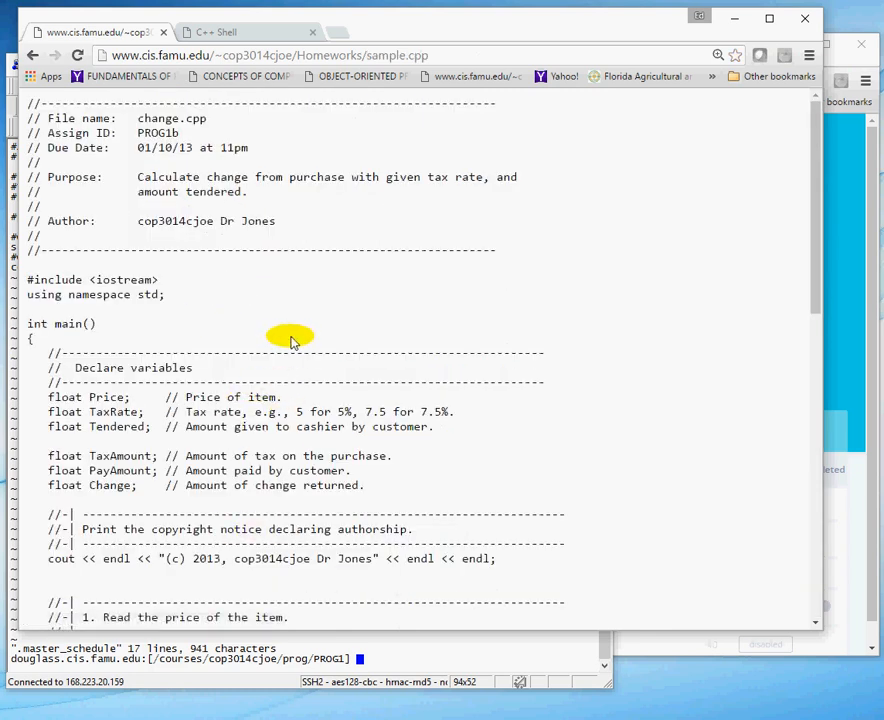
pyautogui.scroll(-8, 290, 345)
pyautogui.scroll(-5, 290, 352)
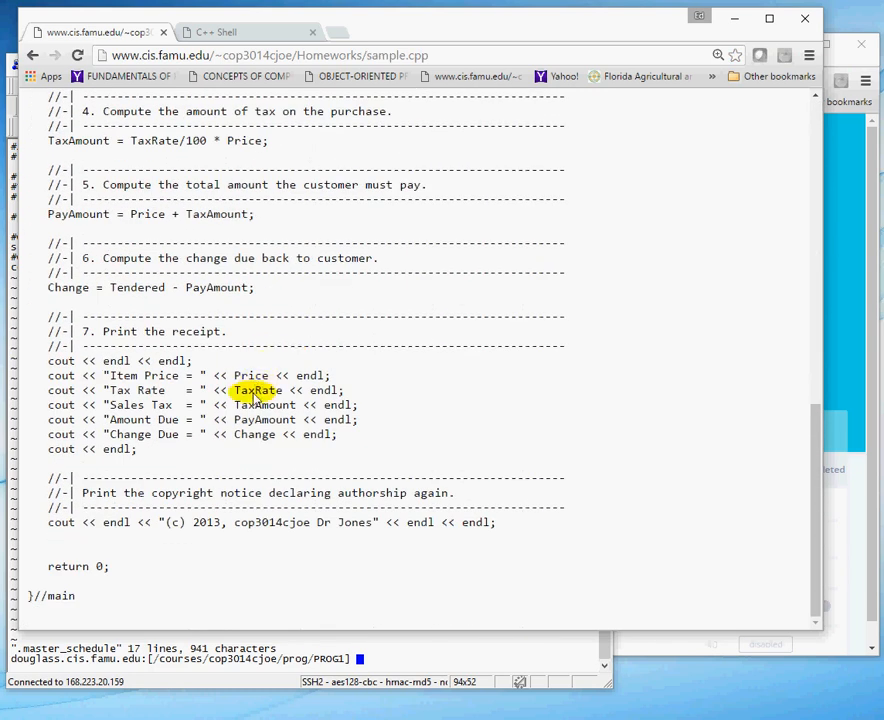
pyautogui.scroll(8, 262, 389)
pyautogui.scroll(6, 262, 389)
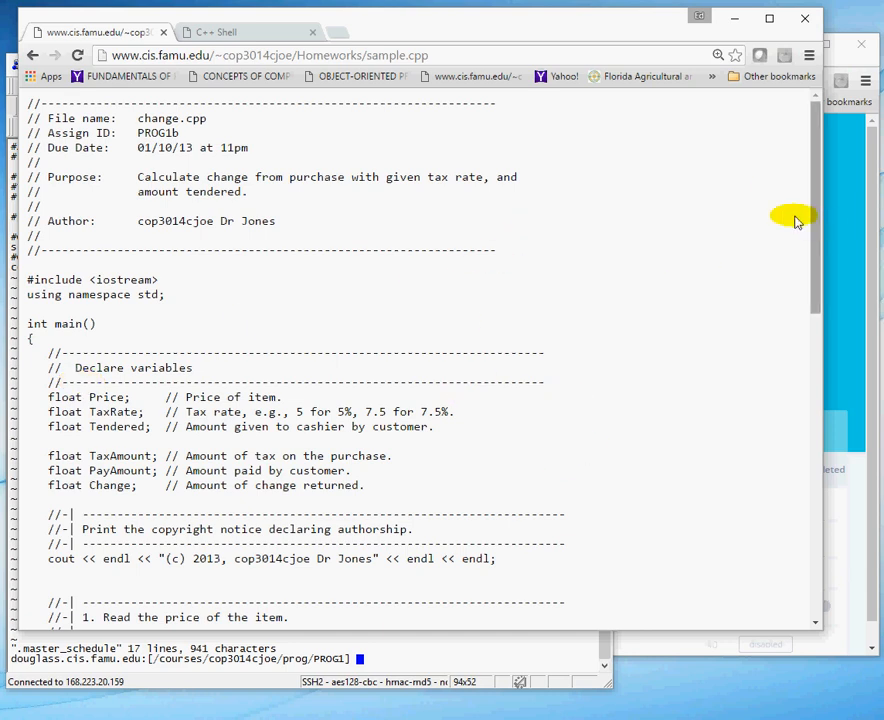
pyautogui.click(838, 237)
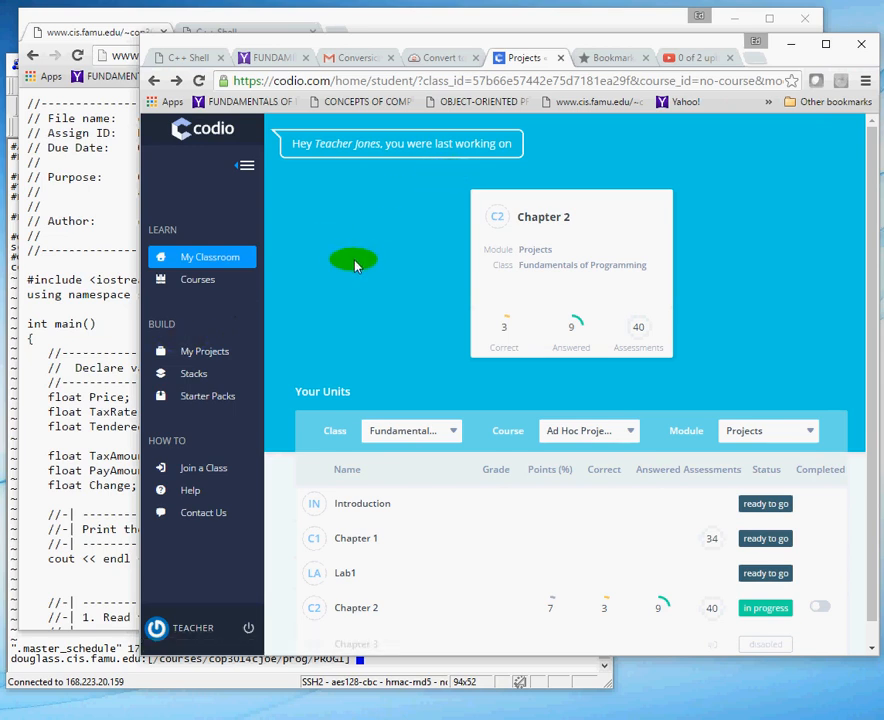
pyautogui.click(205, 350)
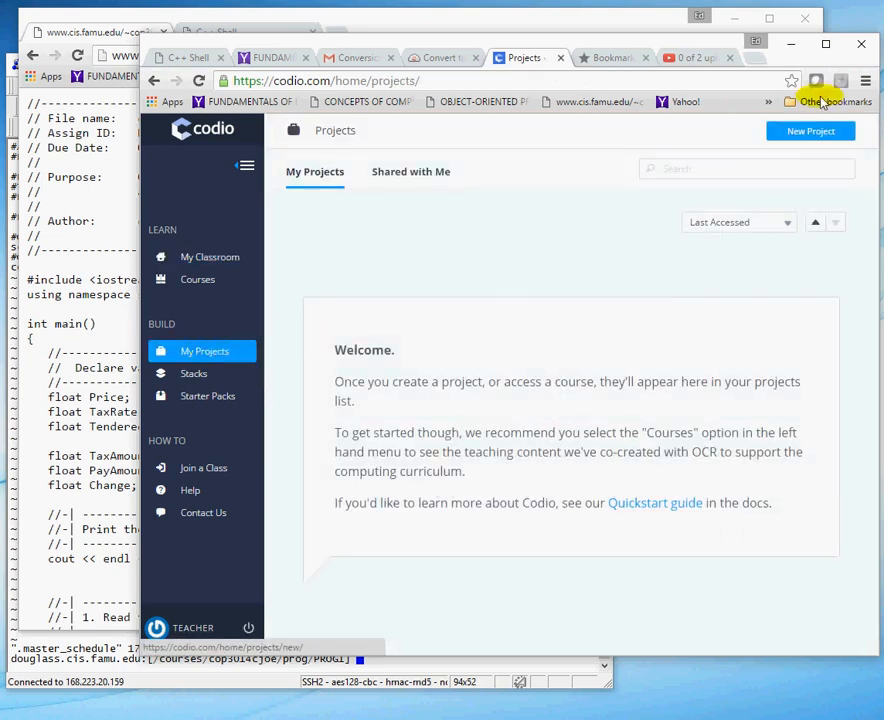
pyautogui.click(810, 131)
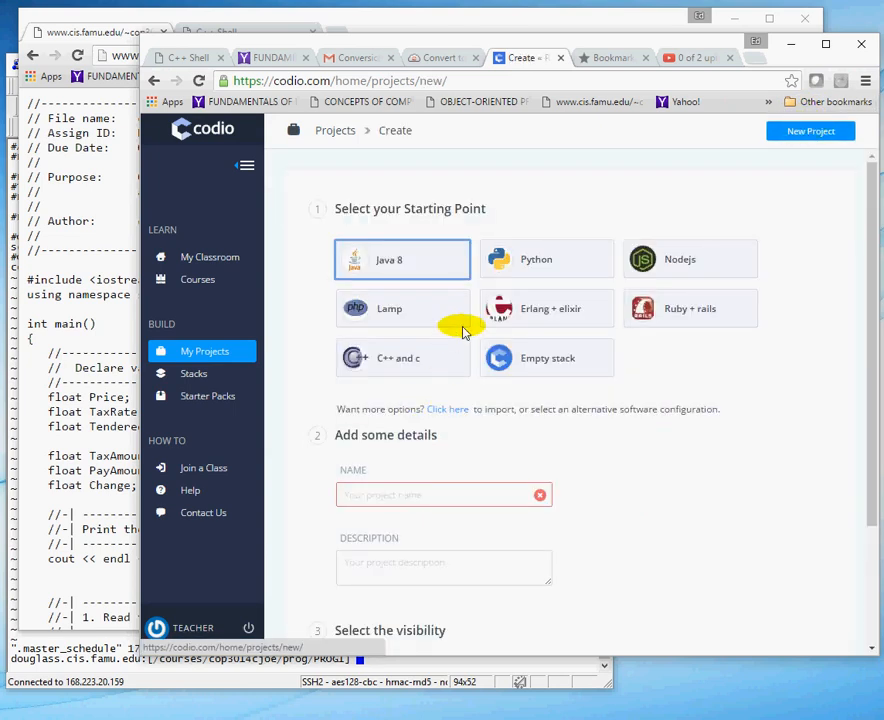
pyautogui.click(390, 362)
# Name the project PROG1 and describe it as a Codio and Unix assignment-submission demo
pyautogui.click(396, 498)
pyautogui.write('PROG1')
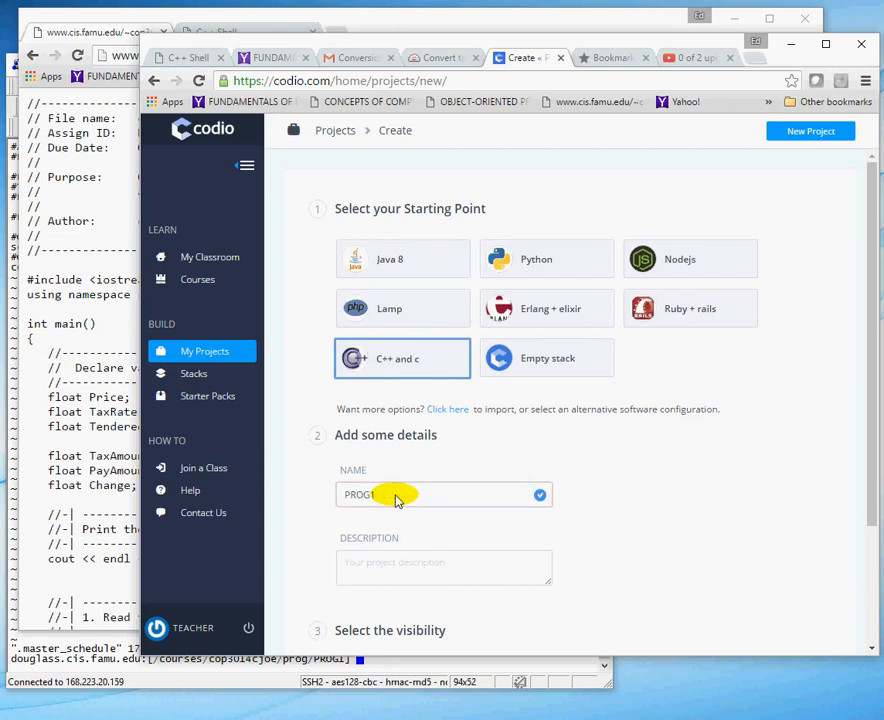
pyautogui.click(371, 570)
pyautogui.write('Sample')
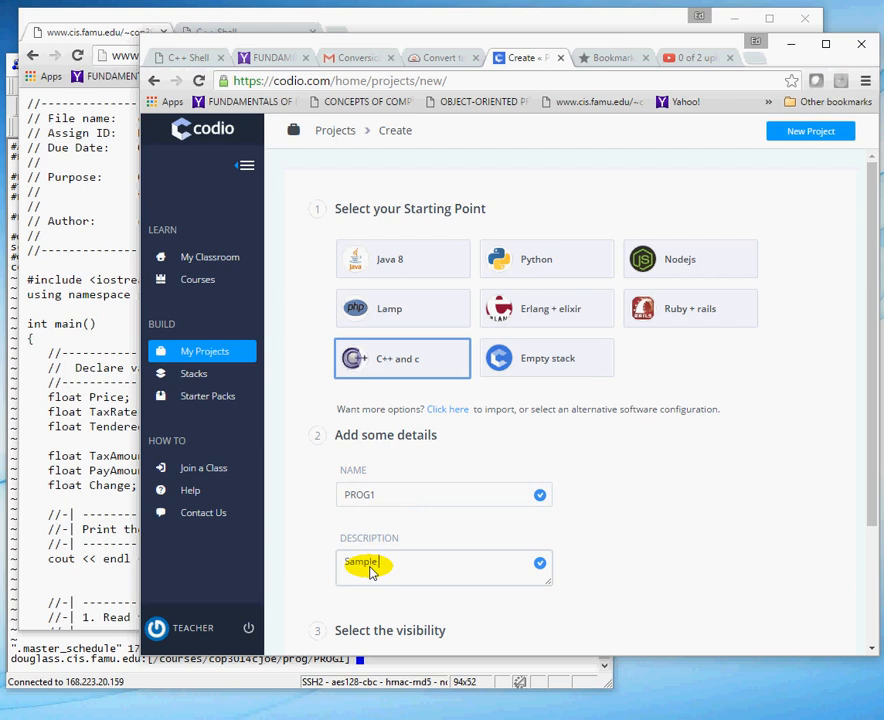
pyautogui.write(' program ')
pyautogui.write('change.cpp')
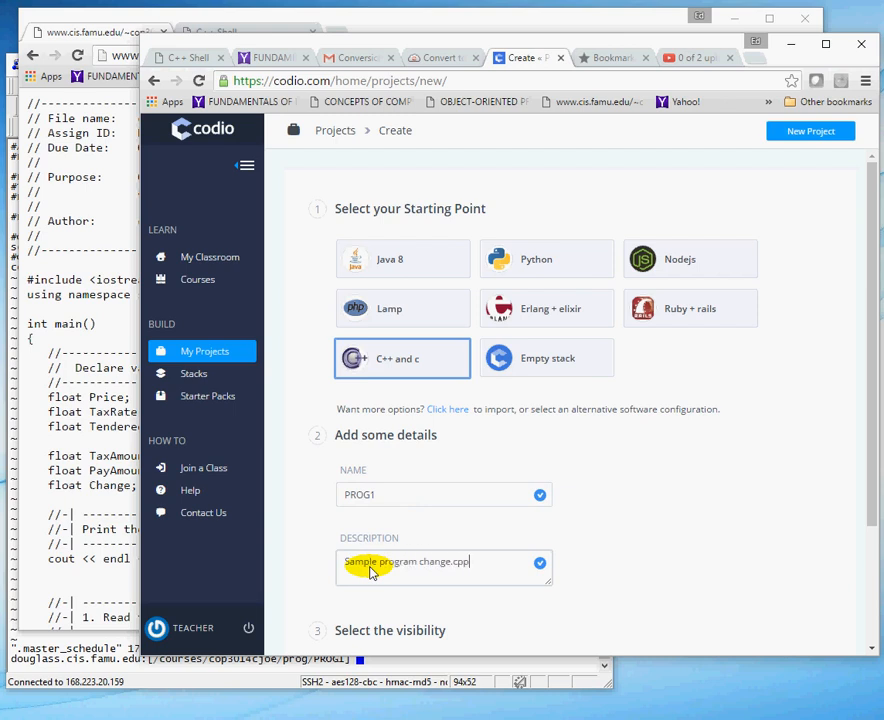
pyautogui.write(' to demonstrate use o')
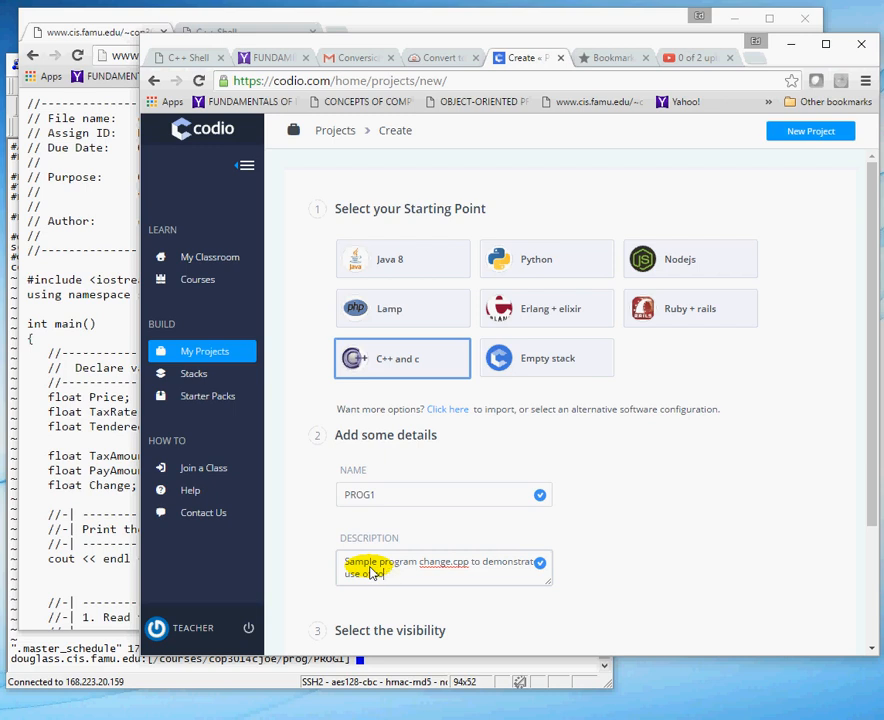
pyautogui.write('codio AND submission of a')
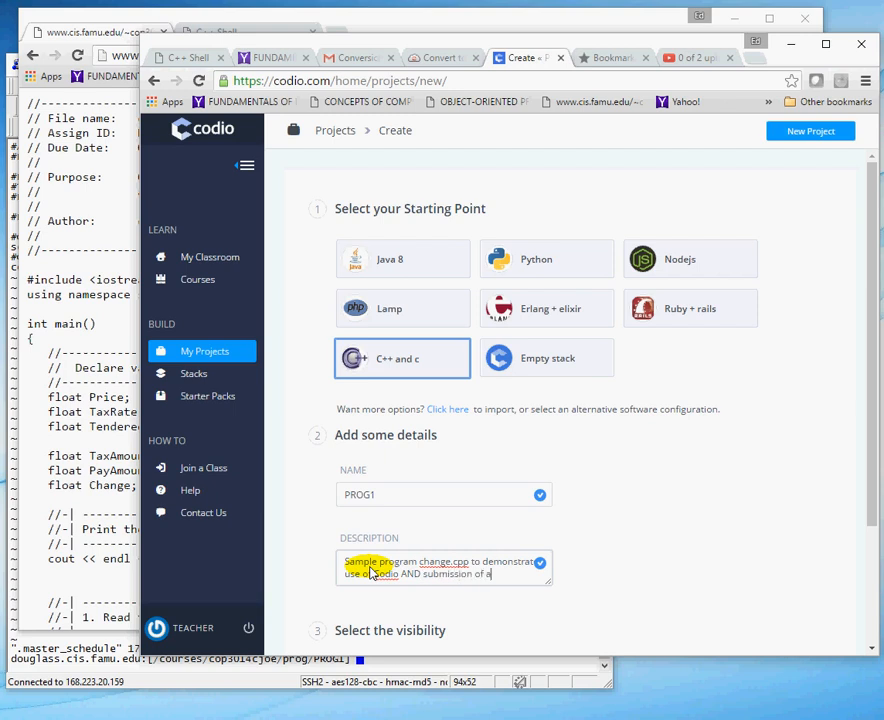
pyautogui.write('ssignemtn in')
pyautogui.press('BackSpace')
pyautogui.press('BackSpace')
pyautogui.press('BackSpace')
pyautogui.write('metn in')
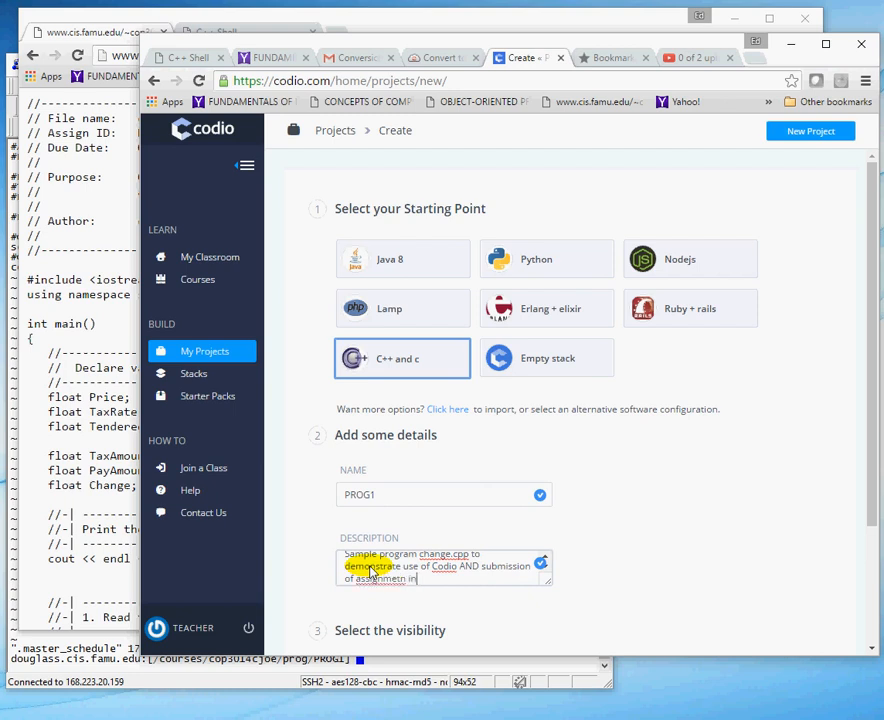
pyautogui.press('BackSpace')
pyautogui.press('BackSpace')
pyautogui.write('t in Un')
pyautogui.write('ix sec')
pyautogui.write('ure shell.')
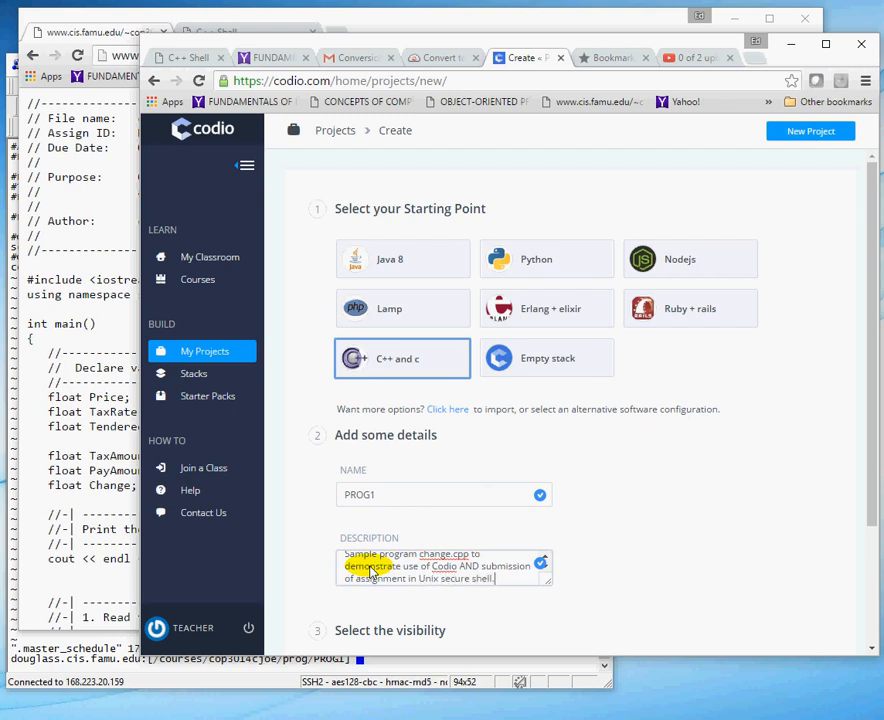
pyautogui.scroll(-3, 620, 400)
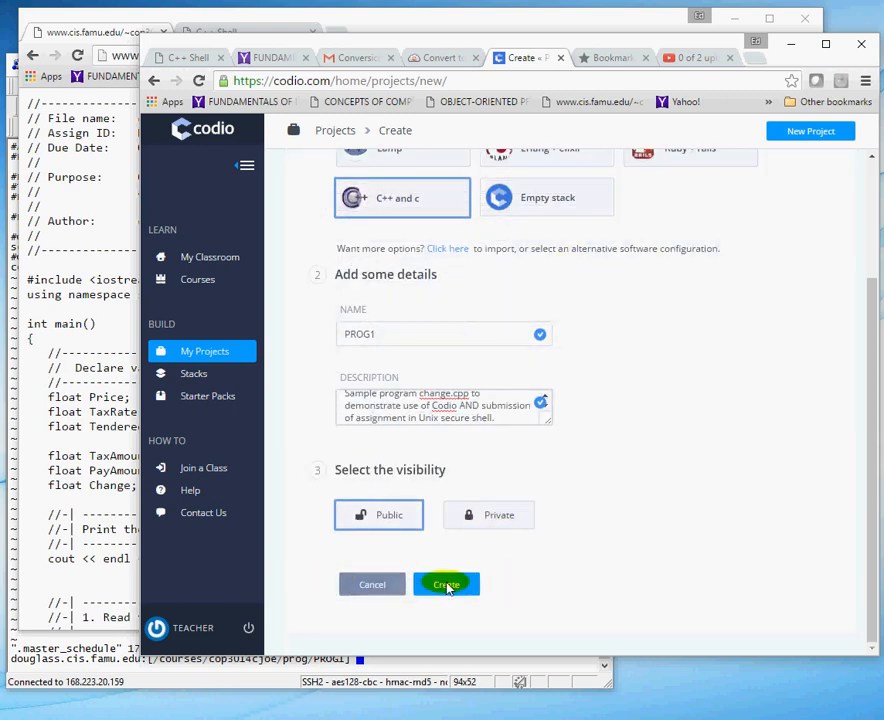
# Create PROG1 and add a new empty file named change.cpp to its root
pyautogui.click(446, 584)
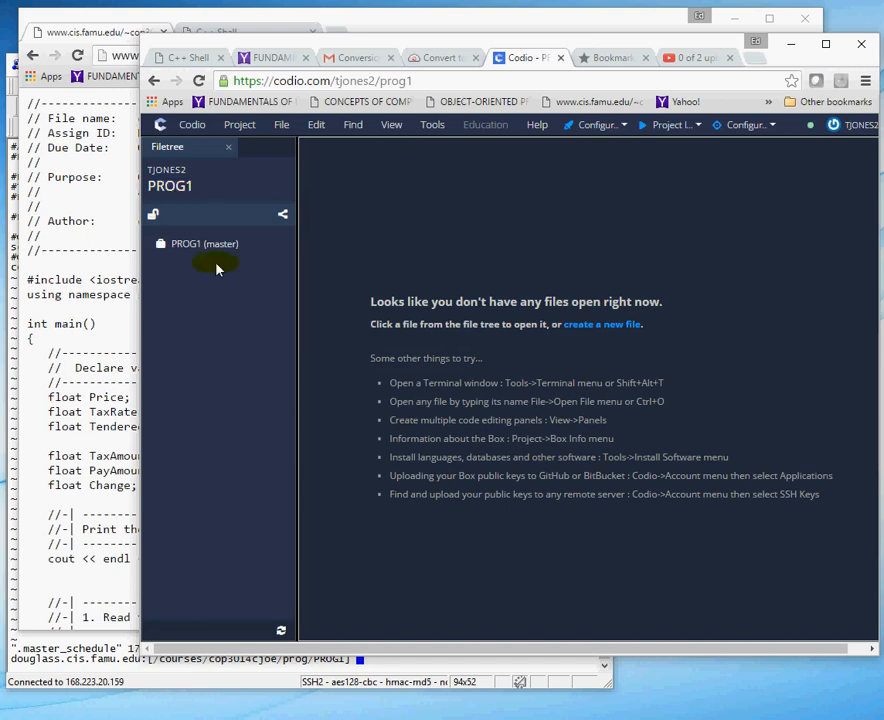
pyautogui.click(282, 126)
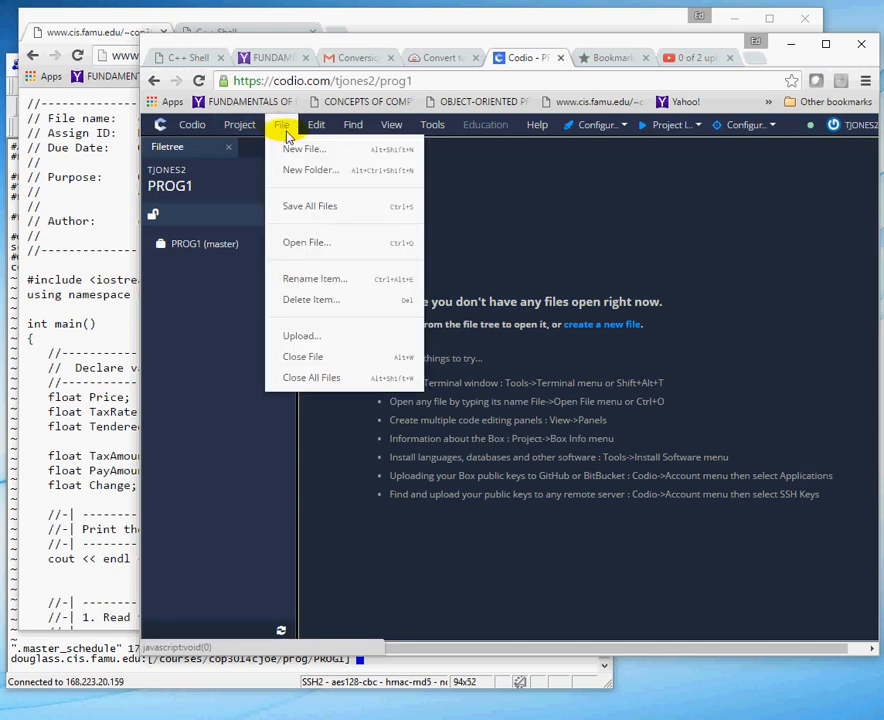
pyautogui.click(303, 149)
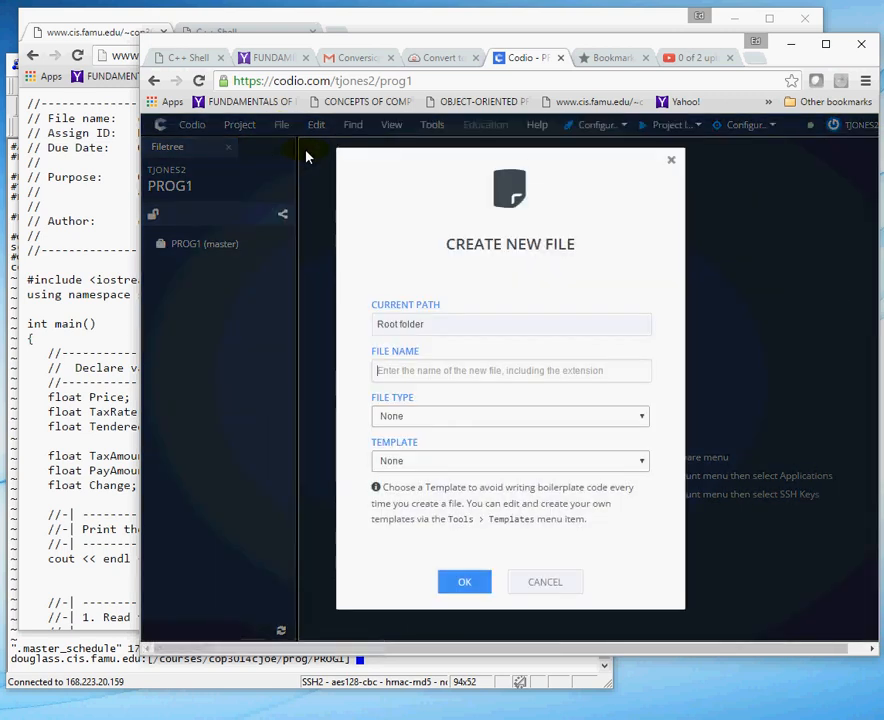
pyautogui.click(381, 372)
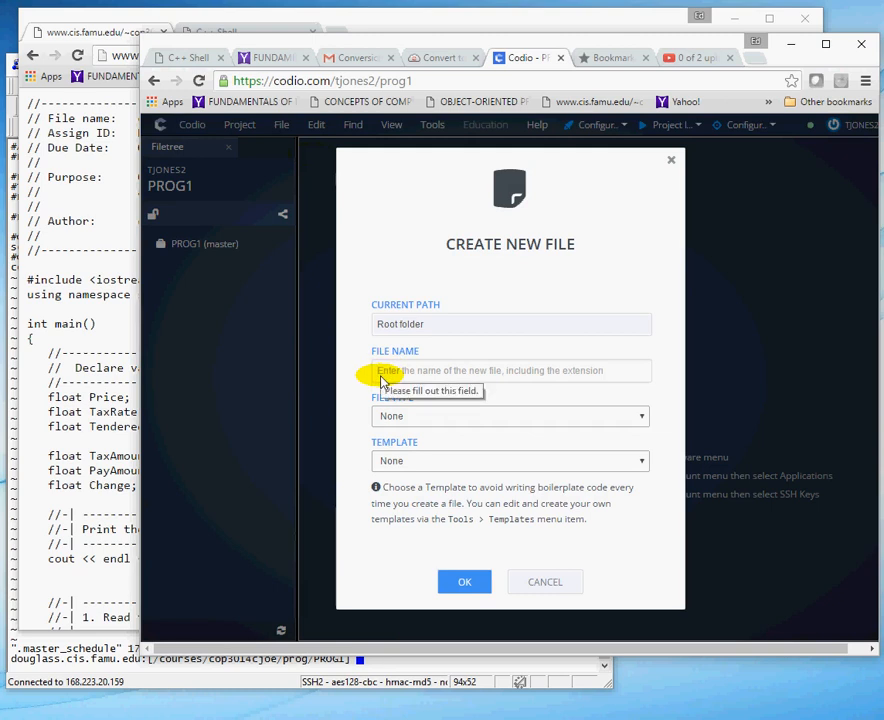
pyautogui.write('change.cpp')
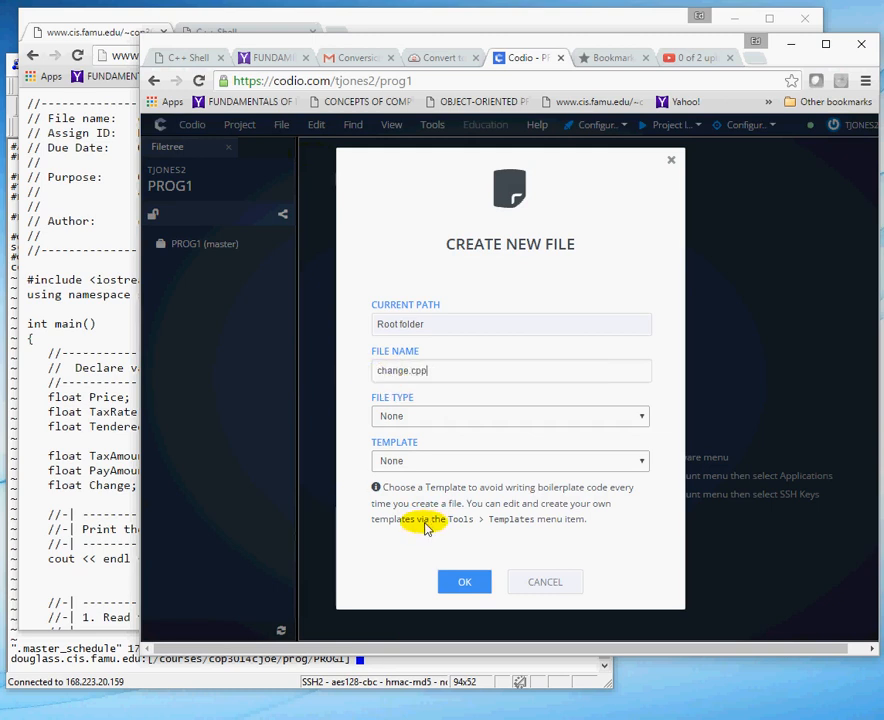
pyautogui.click(465, 582)
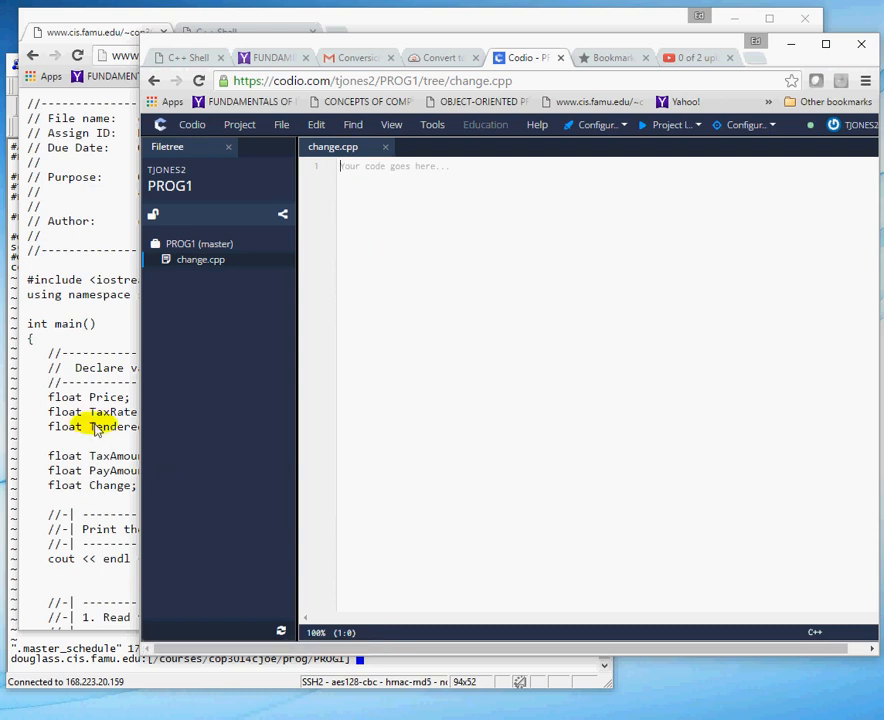
# Copy the whole sample program from the course page and paste it into change.cpp in Codio
pyautogui.moveTo(110, 383); pyautogui.dragTo(105, 397)
pyautogui.moveTo(197, 343); pyautogui.dragTo(203, 330)
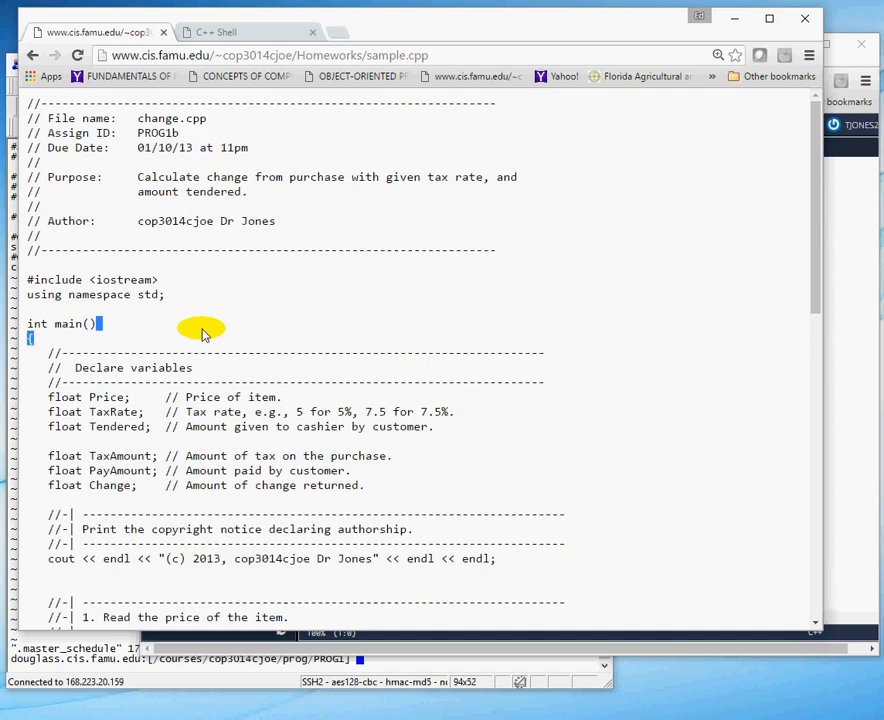
pyautogui.hotkey('ctrl', 'a')
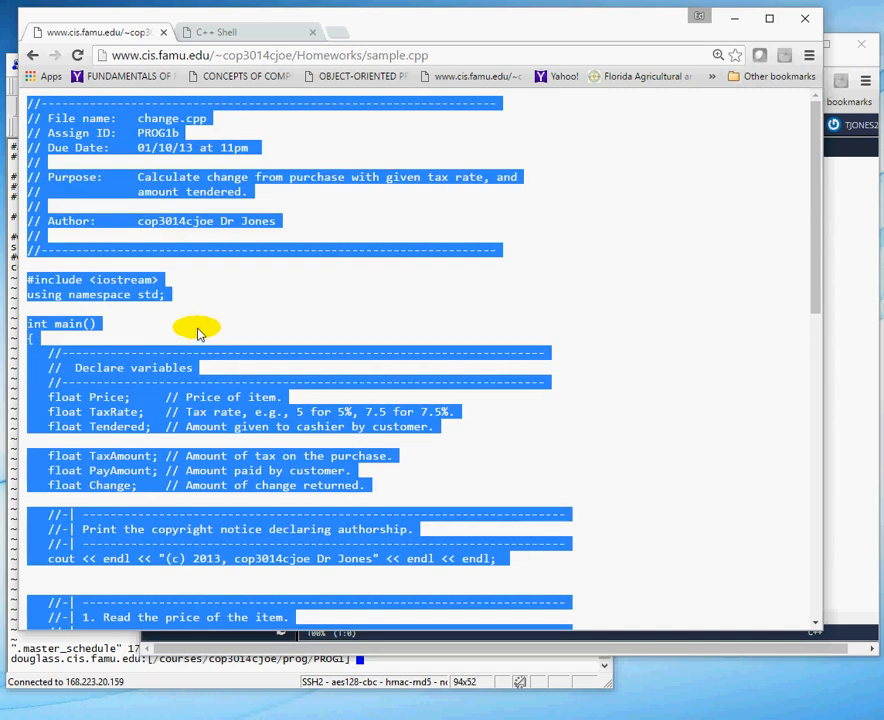
pyautogui.click(845, 355)
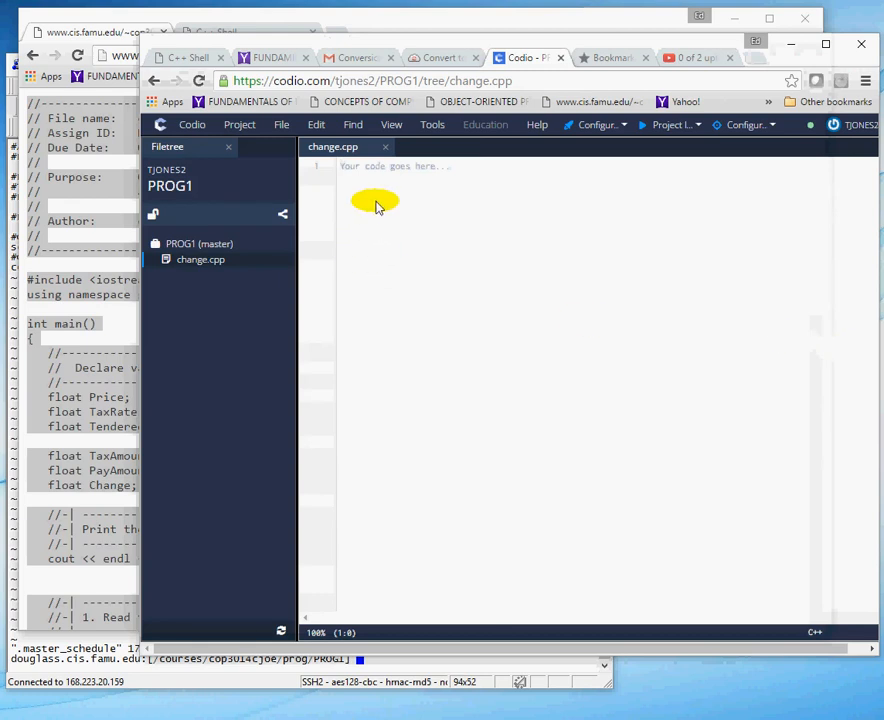
pyautogui.hotkey('ctrl', 'v')
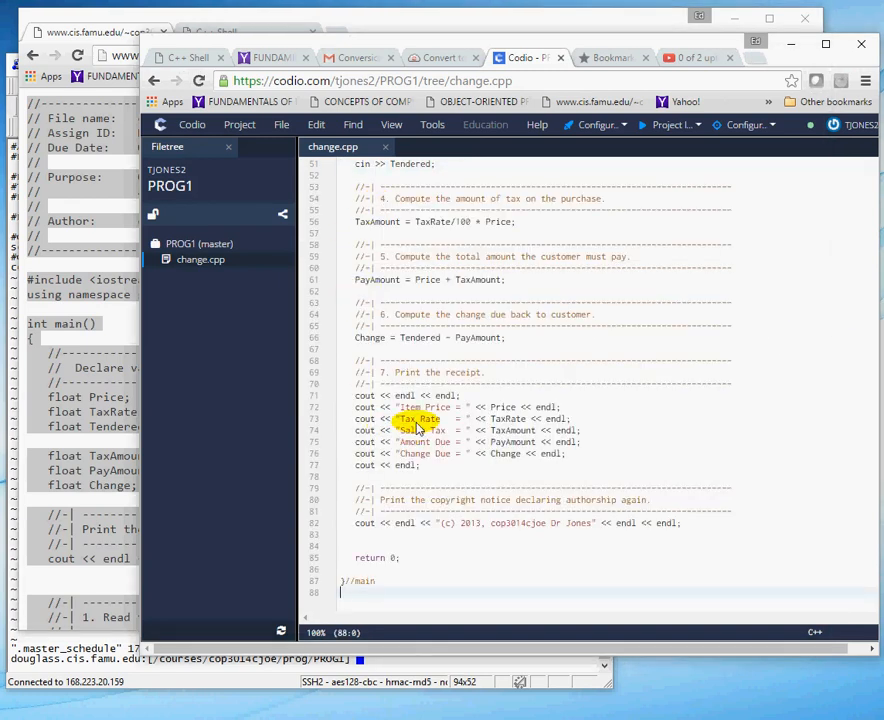
pyautogui.press('Up')
pyautogui.press('Up')
pyautogui.press('Up')
pyautogui.press('Up')
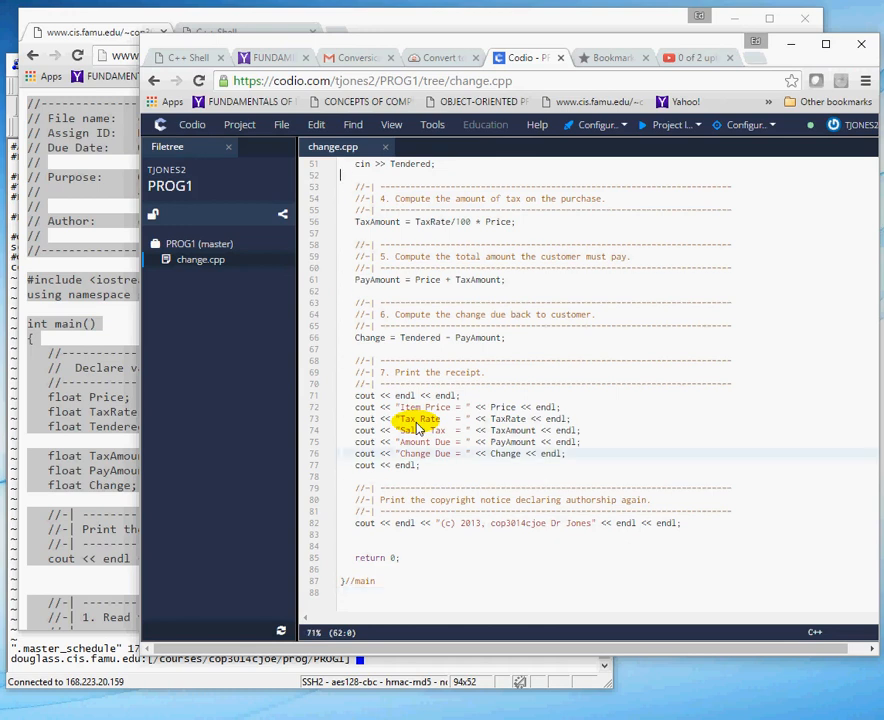
pyautogui.press('Up')
pyautogui.press('Up')
pyautogui.press('Up')
pyautogui.press('Up')
pyautogui.press('Up')
pyautogui.press('Up')
pyautogui.press('Up')
pyautogui.press('Up')
pyautogui.press('Up')
pyautogui.press('Up')
pyautogui.press('Up')
pyautogui.press('Up')
pyautogui.press('Up')
pyautogui.press('Up')
pyautogui.press('Up')
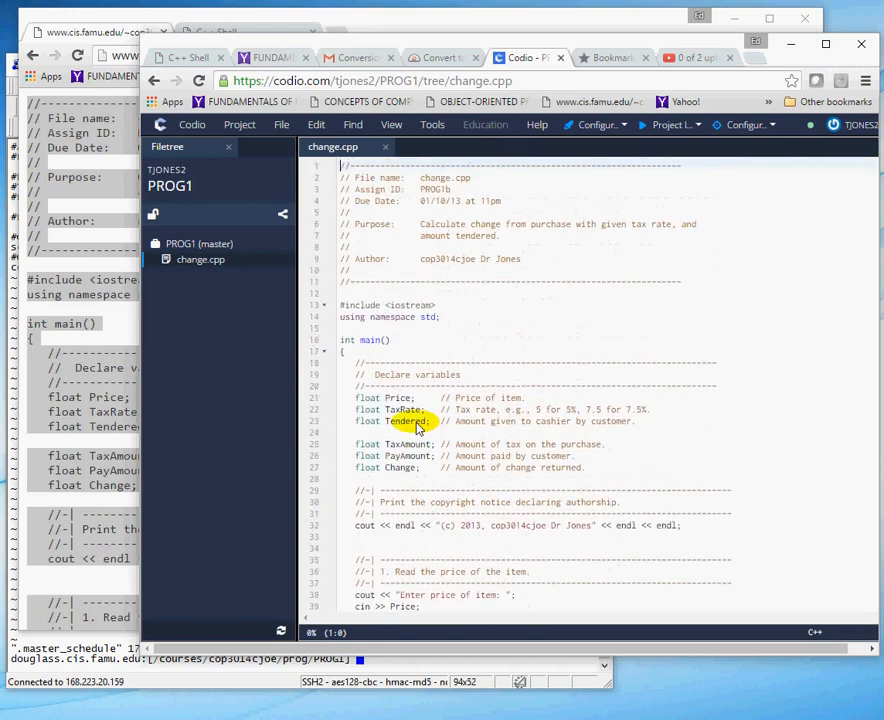
# Edit the header comment so Assign ID reads DEMO and Due Date reads 09/10/16
pyautogui.press('Right')
pyautogui.press('Right')
pyautogui.press('Right')
pyautogui.press('Right')
pyautogui.press('Right')
pyautogui.press('Right')
pyautogui.write('DEMO')
pyautogui.press('Delete')
pyautogui.press('Delete')
pyautogui.press('Delete')
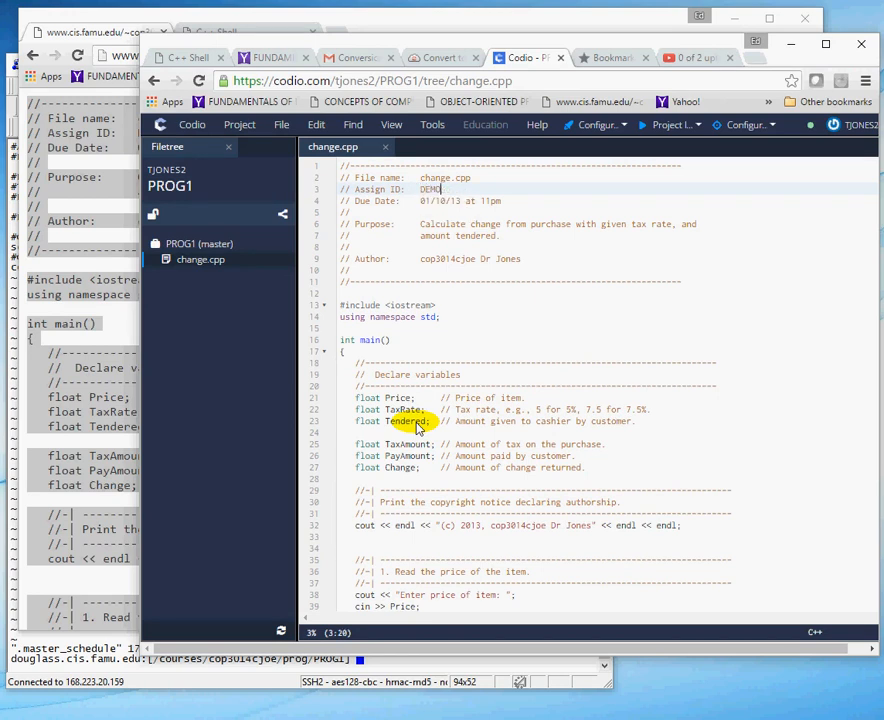
pyautogui.click(465, 201)
pyautogui.press('BackSpace')
pyautogui.write('8')
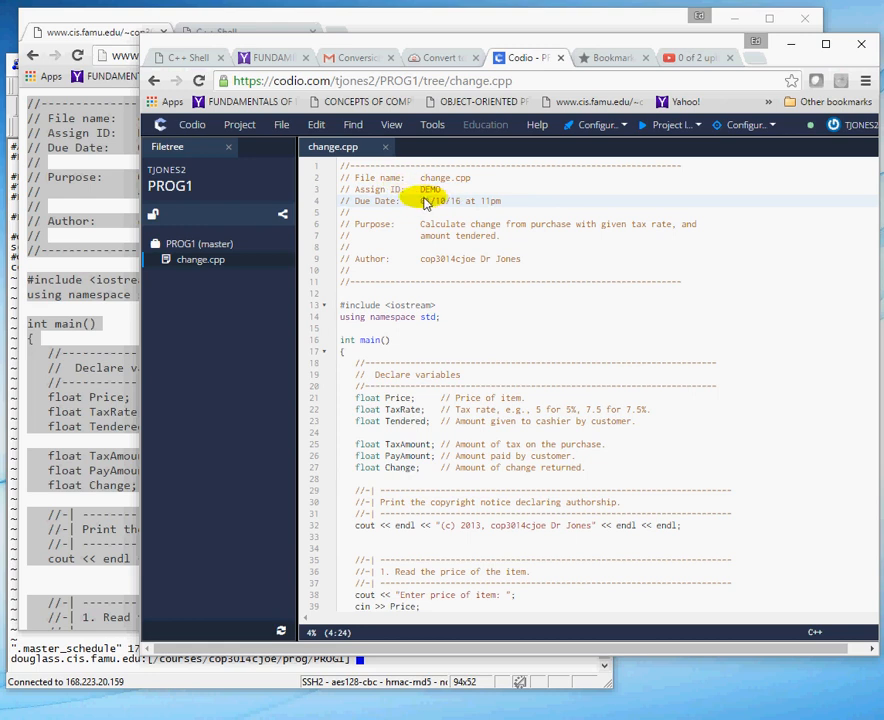
pyautogui.click(425, 203)
pyautogui.write('0')
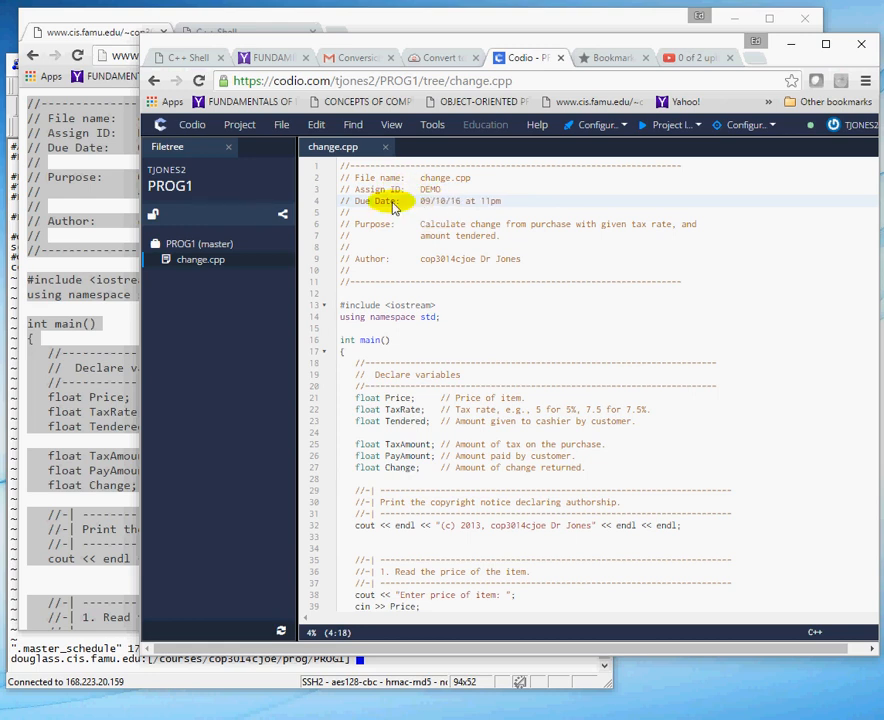
pyautogui.scroll(-5, 500, 280)
pyautogui.scroll(2, 500, 280)
# Highlight the header comment lines and the login name on the Author line
pyautogui.rightClick(500, 278)
pyautogui.click(503, 280)
pyautogui.scroll(3, 520, 230)
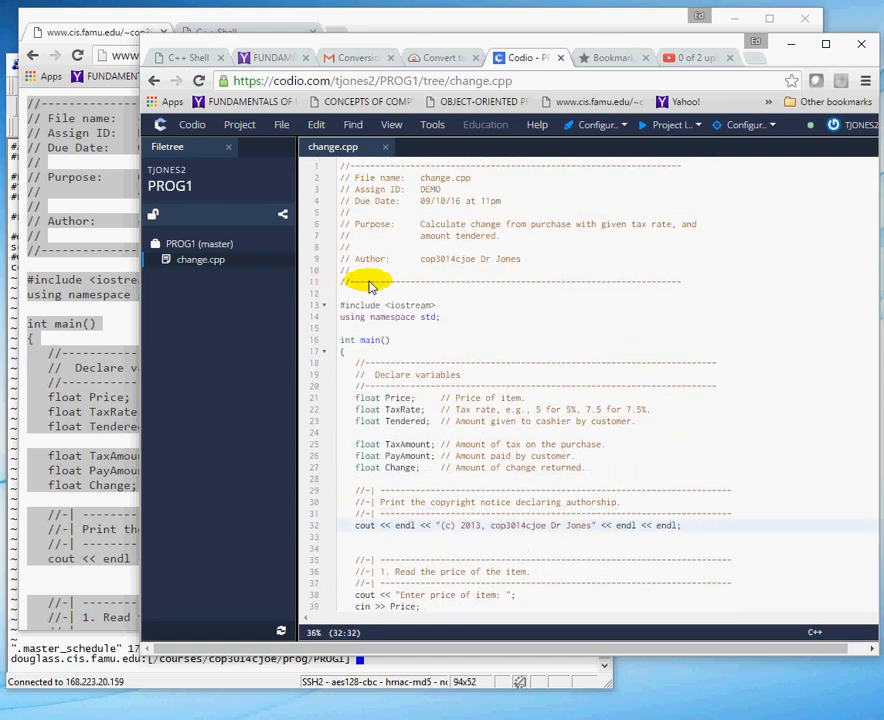
pyautogui.moveTo(695, 292); pyautogui.dragTo(250, 222)
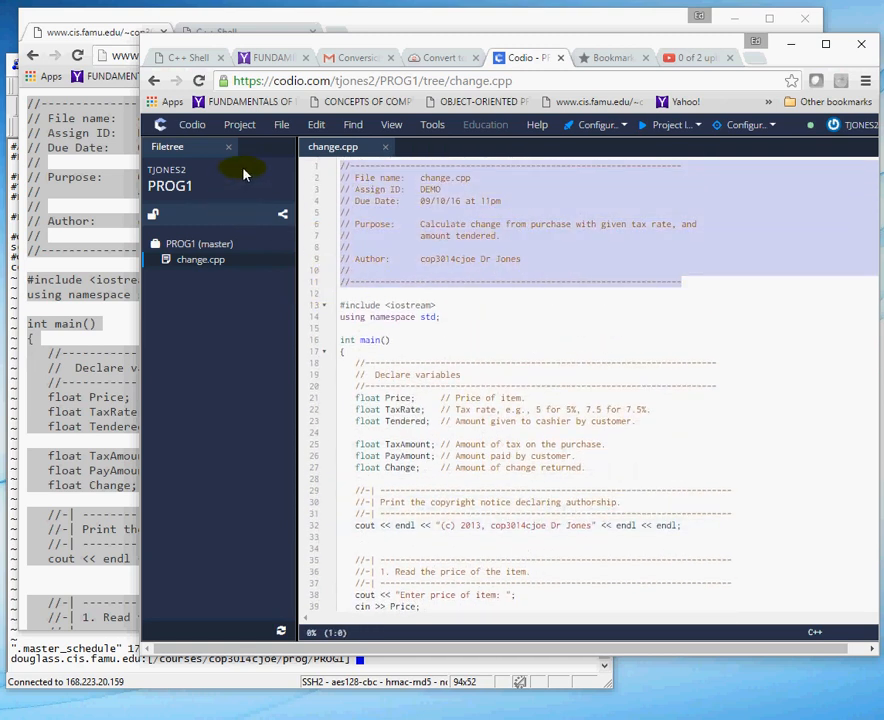
pyautogui.click(398, 340)
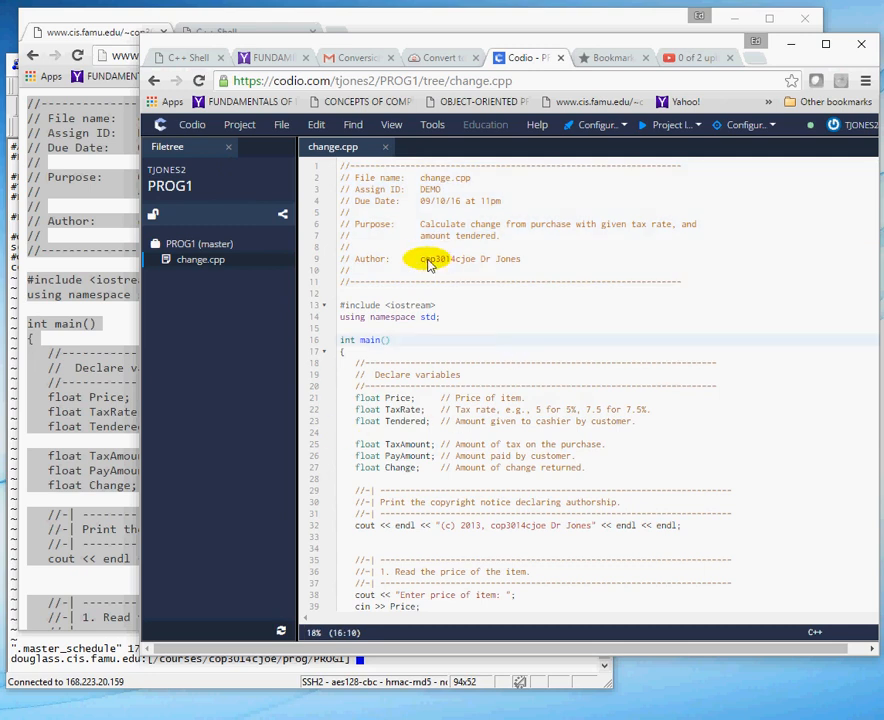
pyautogui.moveTo(421, 259); pyautogui.dragTo(521, 259)
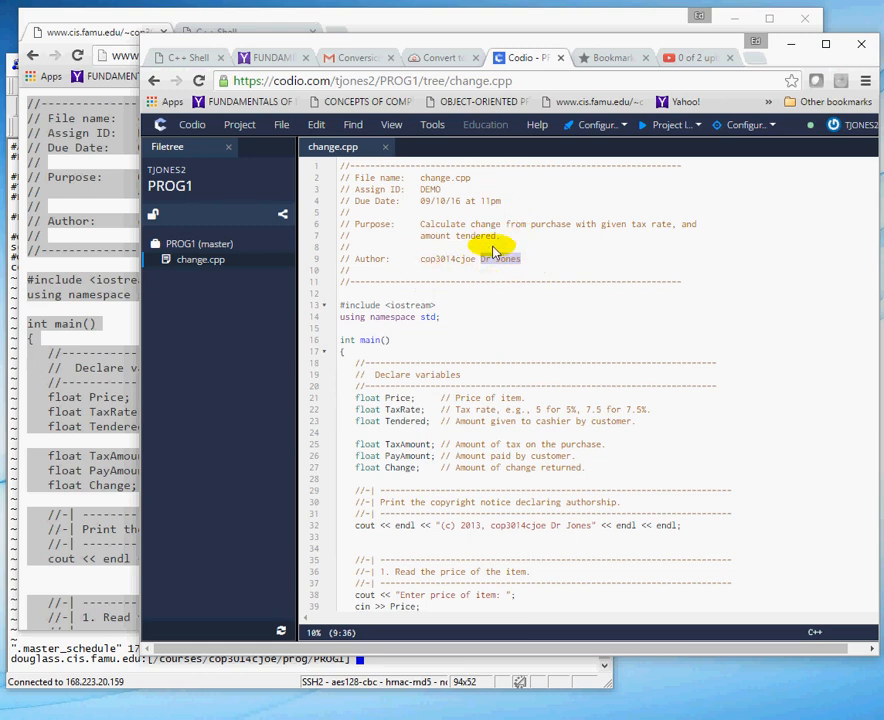
pyautogui.scroll(-5, 490, 260)
pyautogui.scroll(-3, 490, 260)
pyautogui.scroll(8, 490, 263)
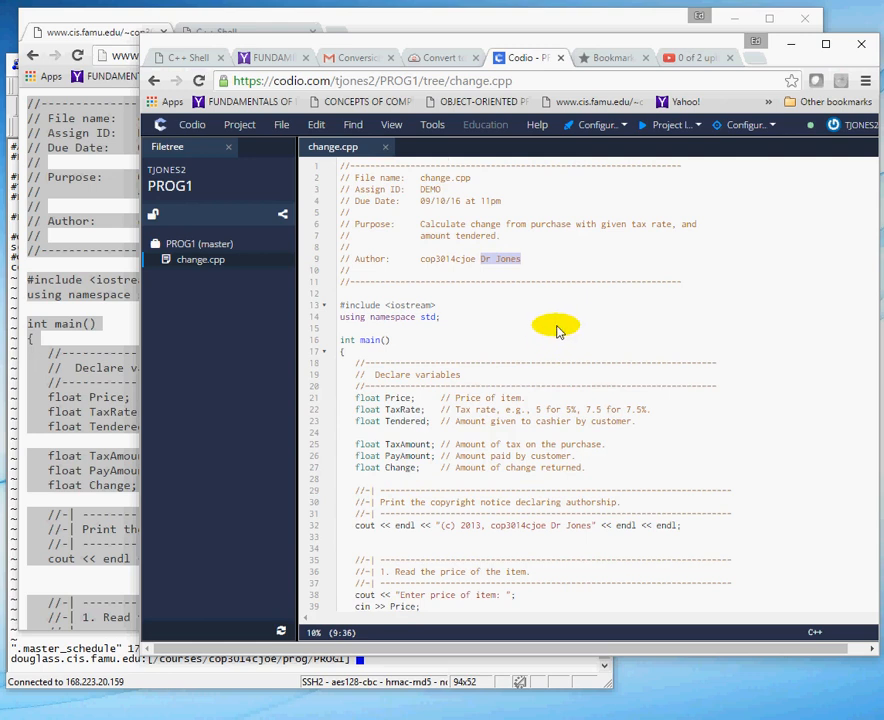
# In a Codio terminal, compile with g++ change.cpp and list the files to see a.out
pyautogui.click(433, 125)
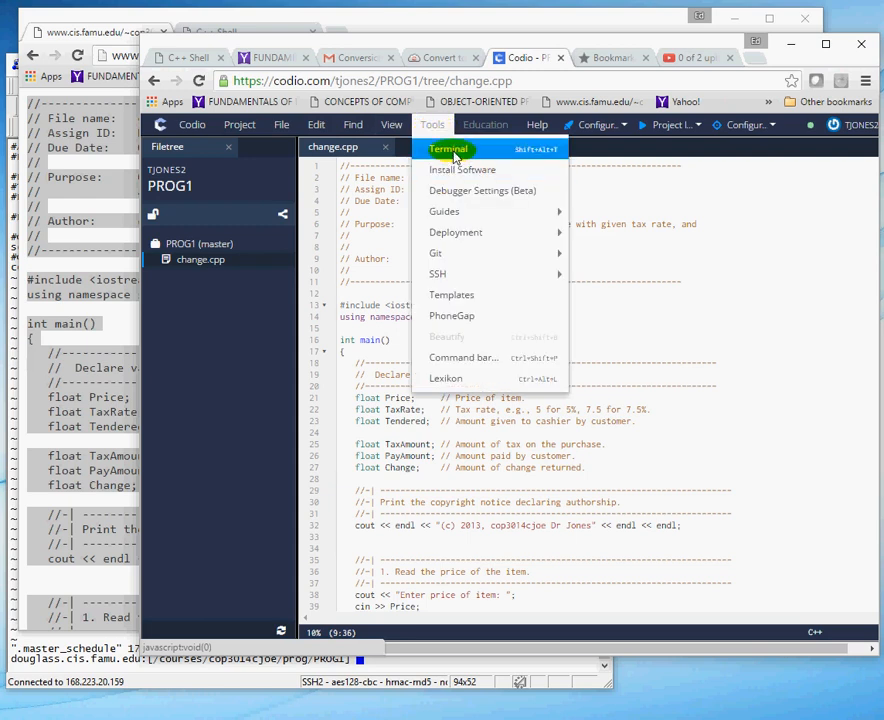
pyautogui.click(454, 152)
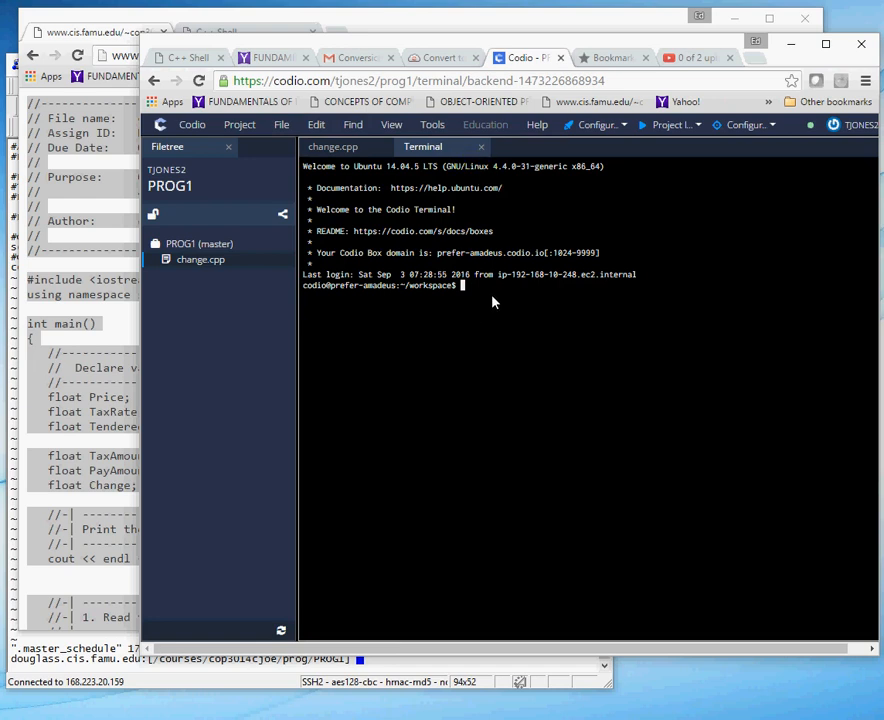
pyautogui.click(355, 149)
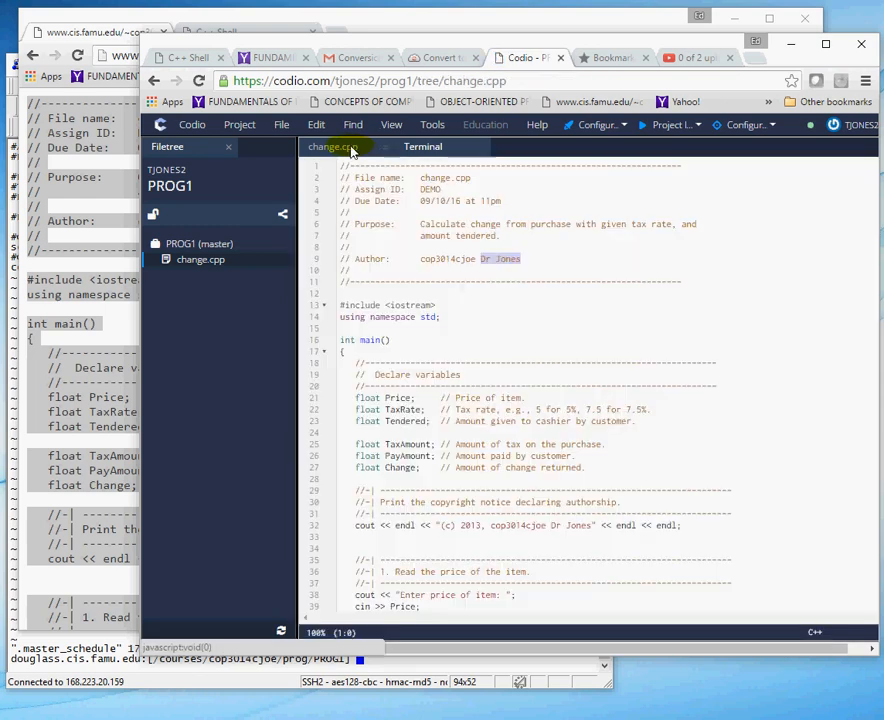
pyautogui.click(428, 147)
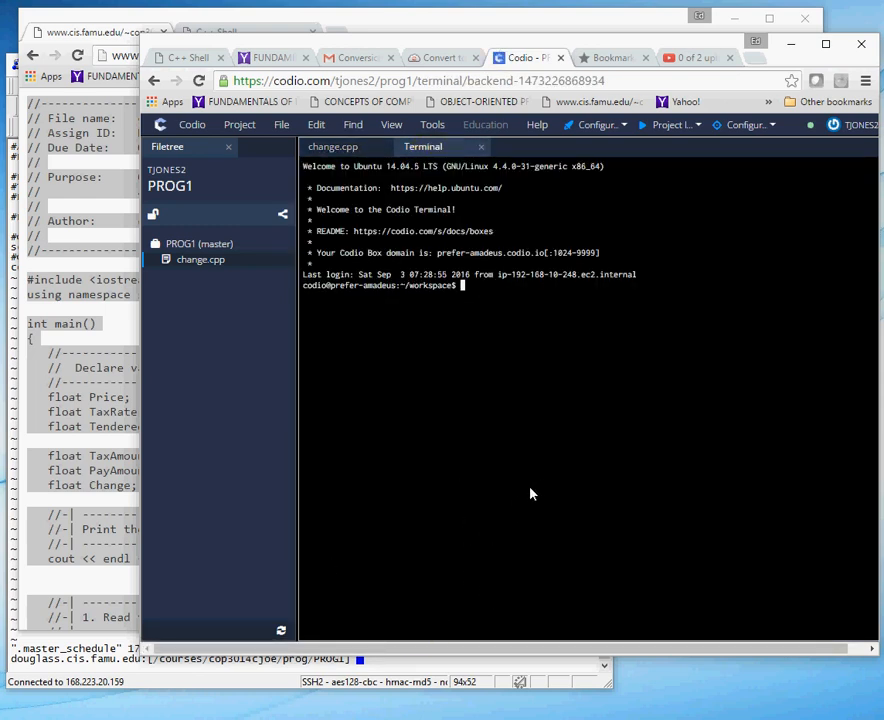
pyautogui.write('g++')
pyautogui.write(' change.cpp')
pyautogui.press('Return')
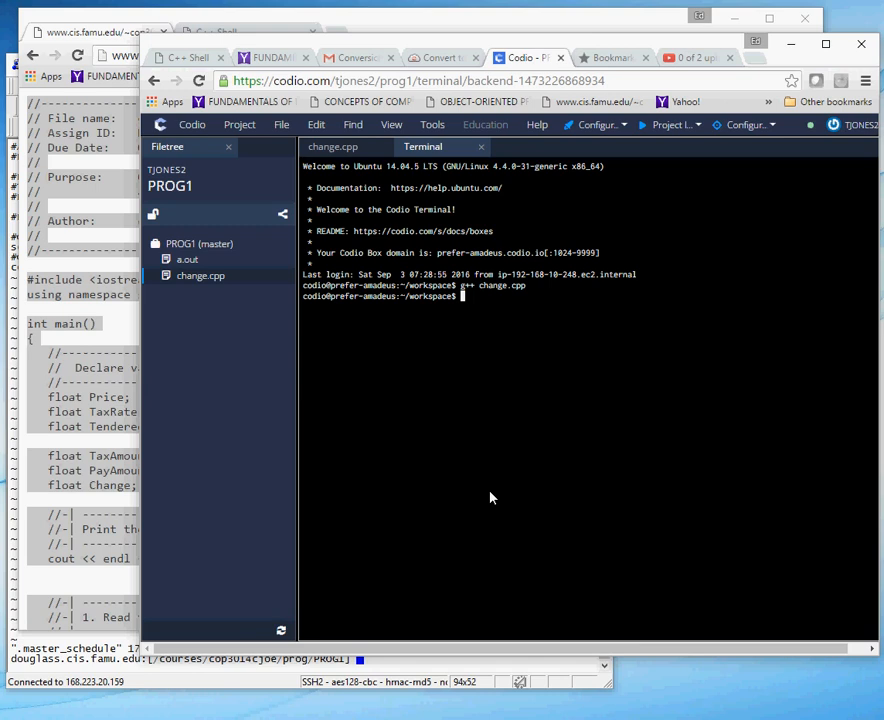
pyautogui.write('ls')
pyautogui.press('Return')
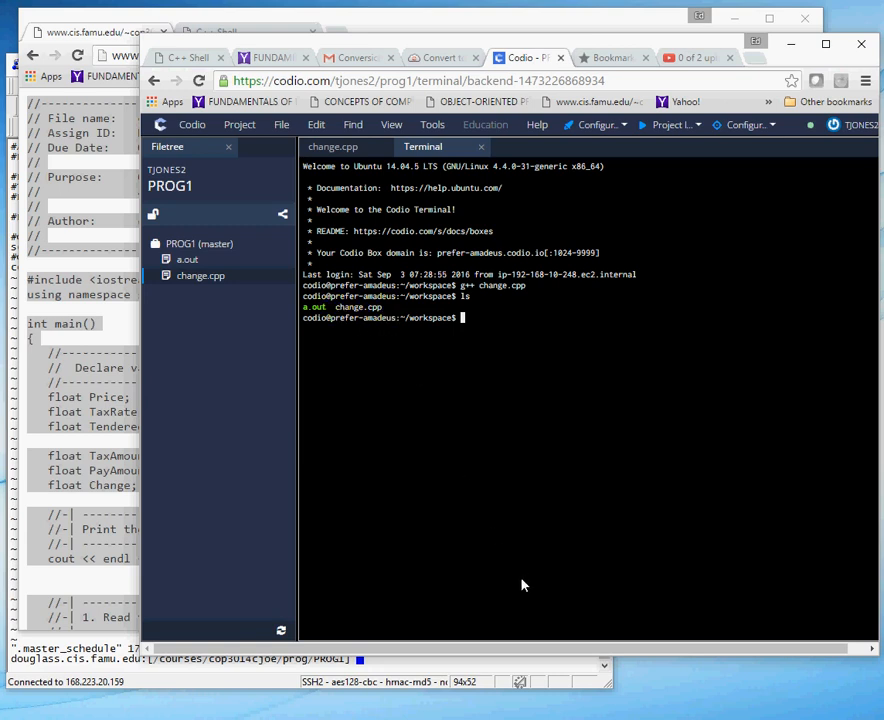
pyautogui.click(333, 146)
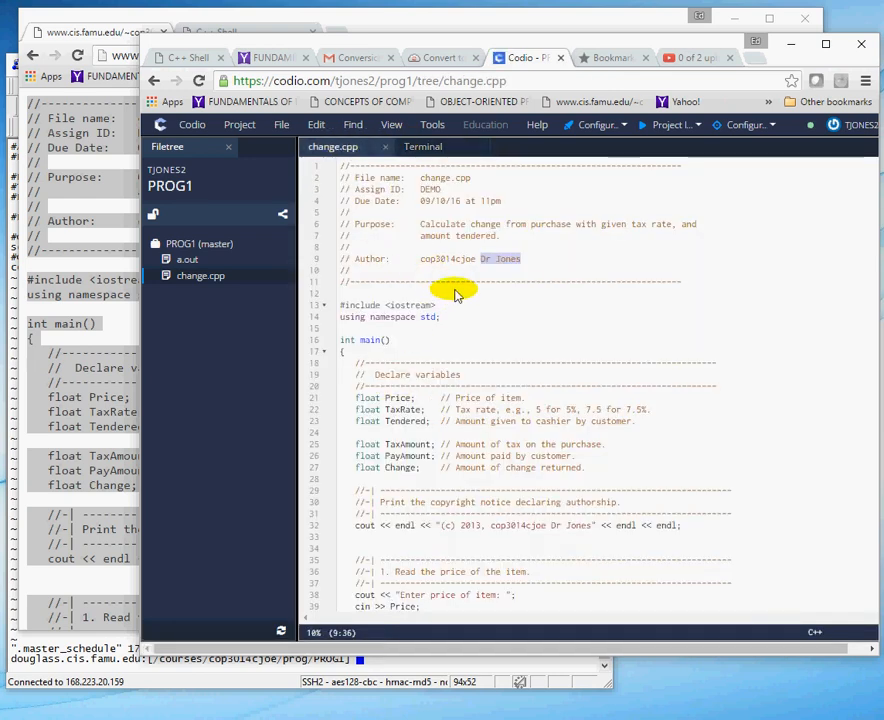
pyautogui.scroll(-10, 458, 303)
pyautogui.scroll(10, 458, 303)
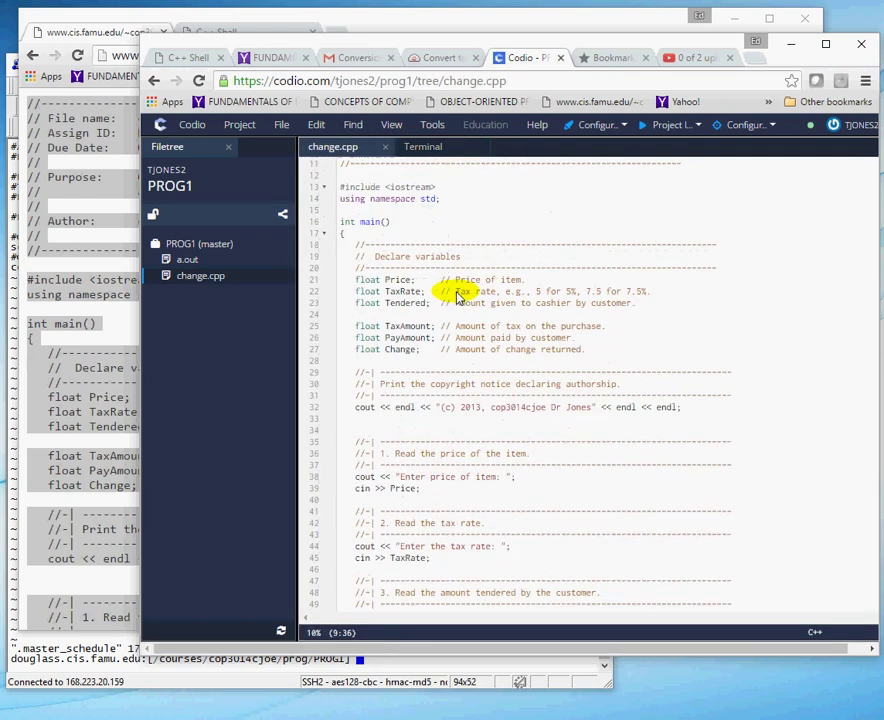
pyautogui.click(422, 146)
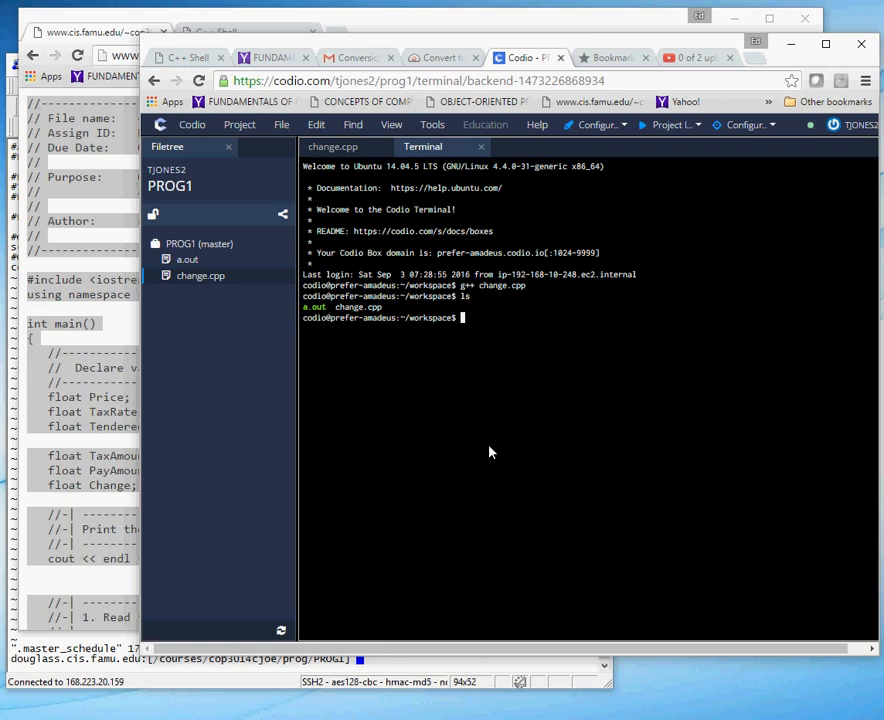
# Compile with g++ change.cpp -o c.run and list the workspace to confirm c.run exists
pyautogui.press('Up')
pyautogui.press('Up')
pyautogui.write('-o')
pyautogui.write(' c')
pyautogui.write('.run')
pyautogui.press('Return')
pyautogui.write('ls')
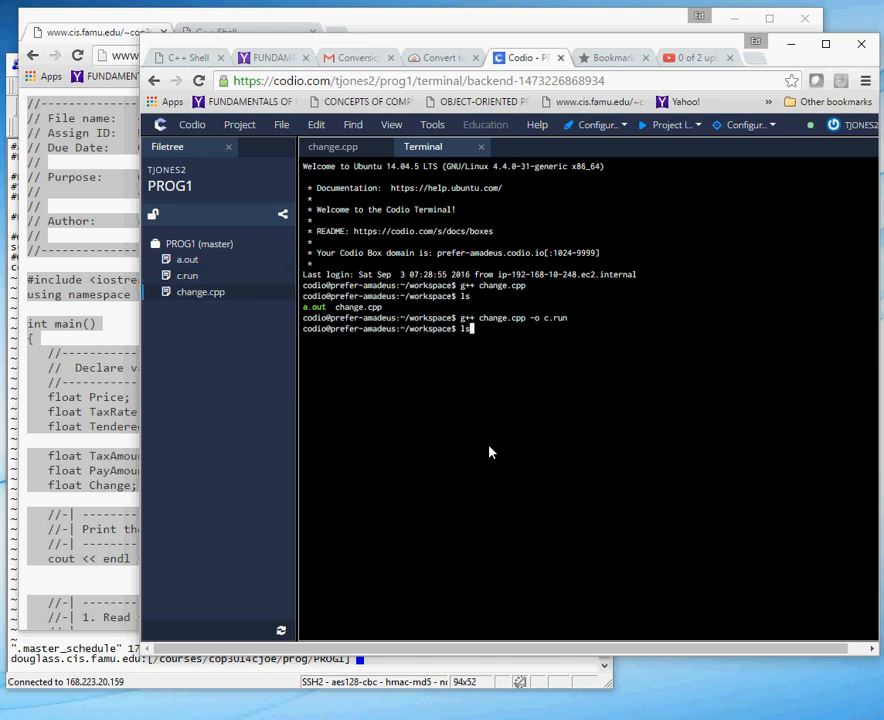
pyautogui.press('Return')
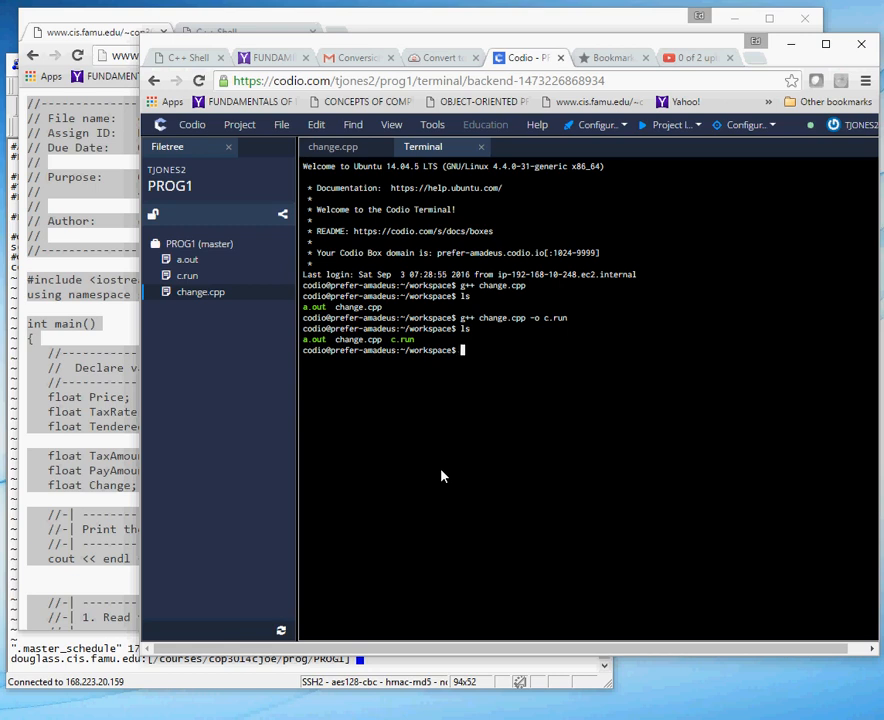
pyautogui.write('./')
pyautogui.write('c.run')
# Run ./c.run with price 25.25, tax rate 12 and 30.00 tendered, giving change 1.72
pyautogui.press('Return')
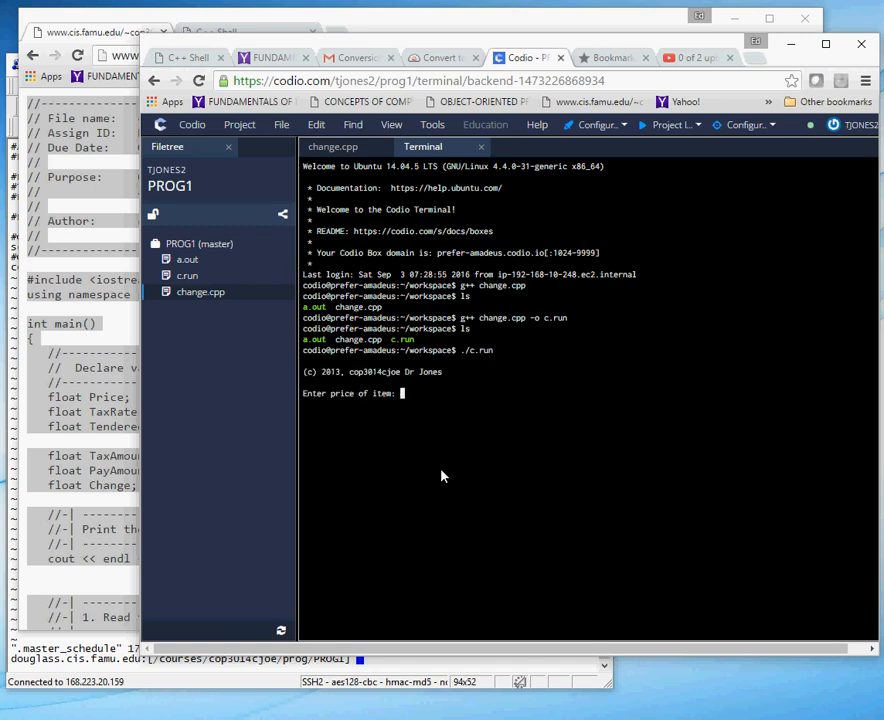
pyautogui.write('25.25')
pyautogui.press('Return')
pyautogui.write('12')
pyautogui.press('Return')
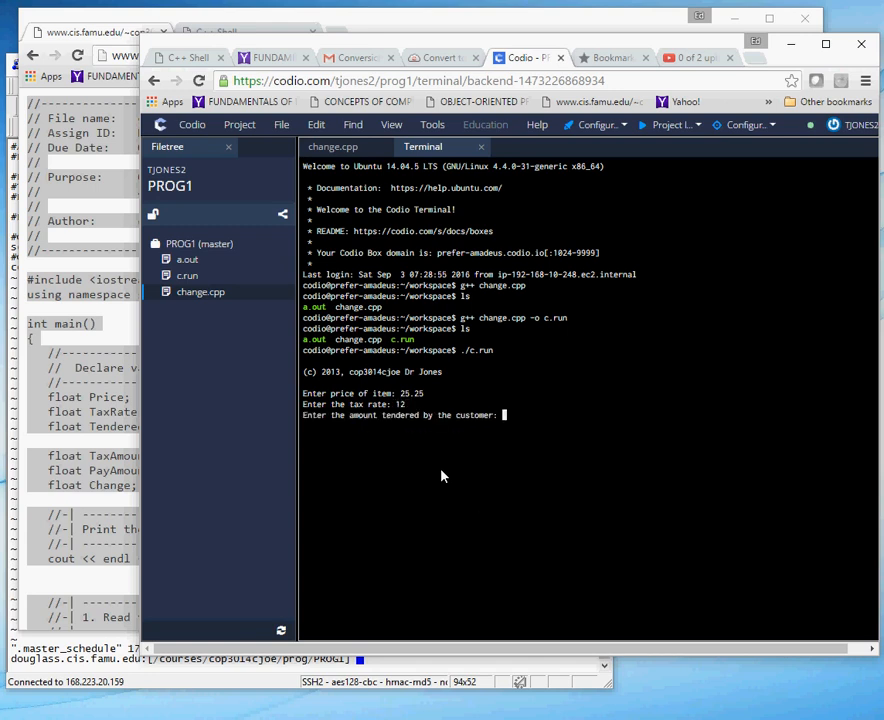
pyautogui.write('2')
pyautogui.press('BackSpace')
pyautogui.write('30.00')
pyautogui.press('Return')
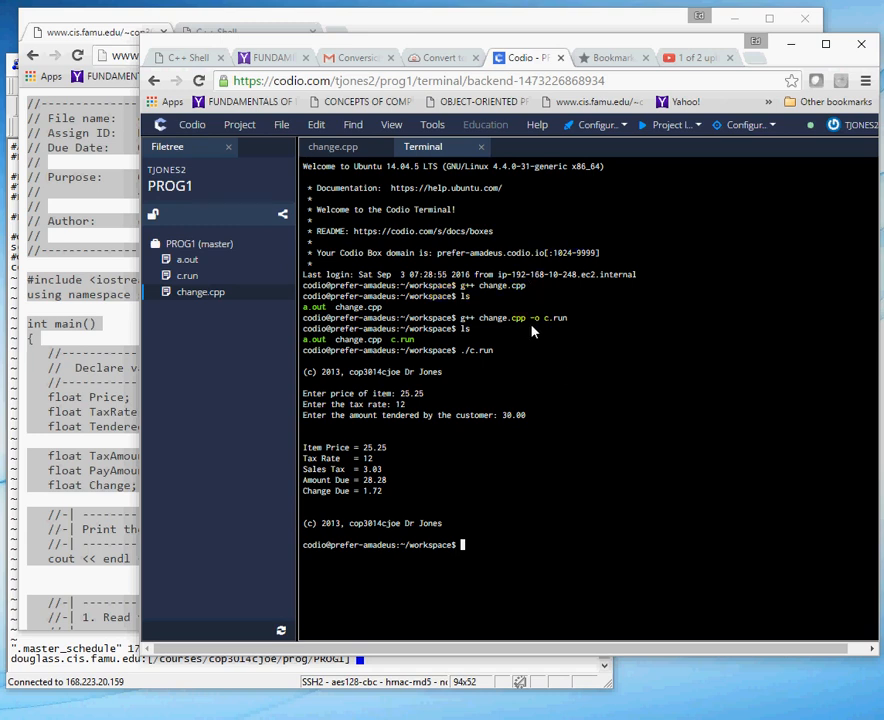
# Select all of the change.cpp source for copying and bring the course website window forward
pyautogui.click(336, 150)
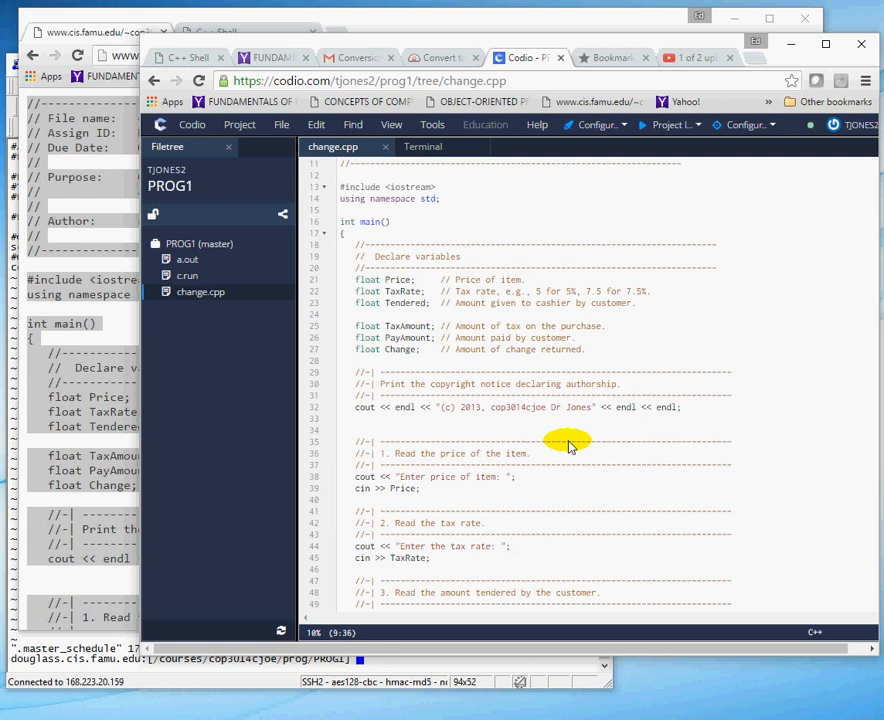
pyautogui.click(536, 339)
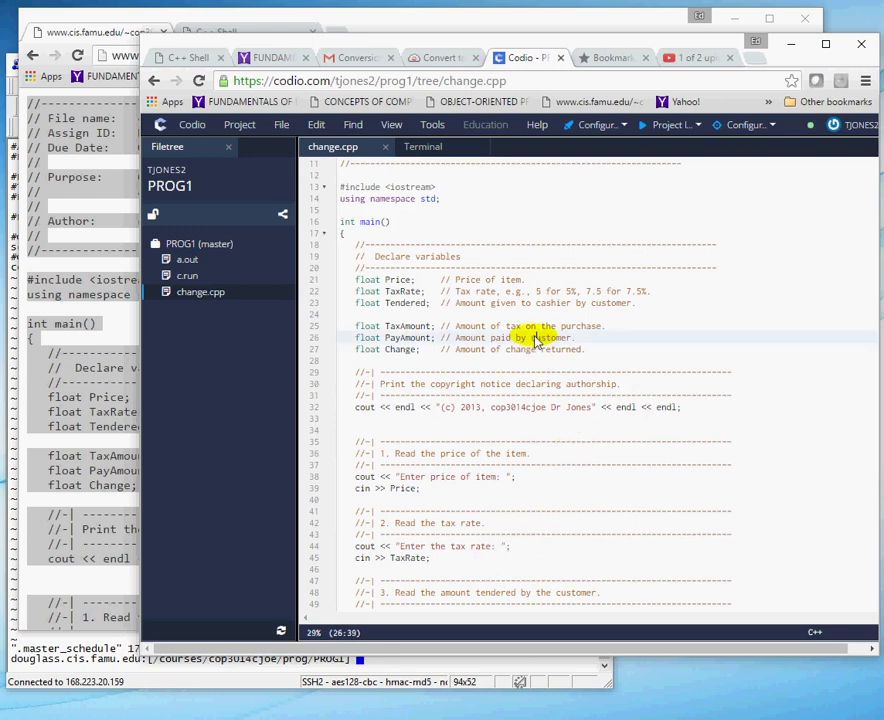
pyautogui.click(611, 305)
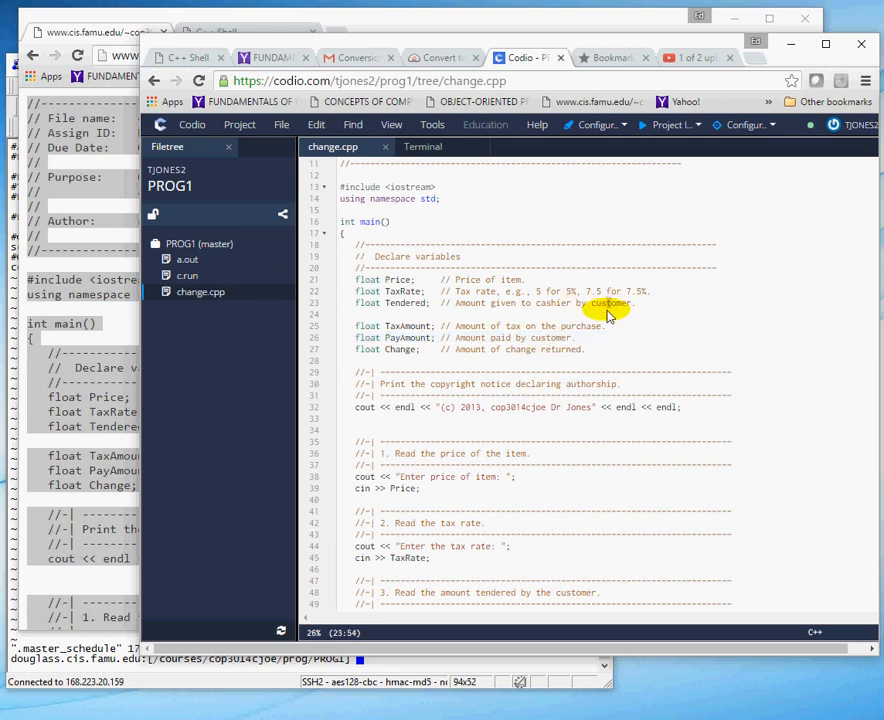
pyautogui.hotkey('ctrl', 'a')
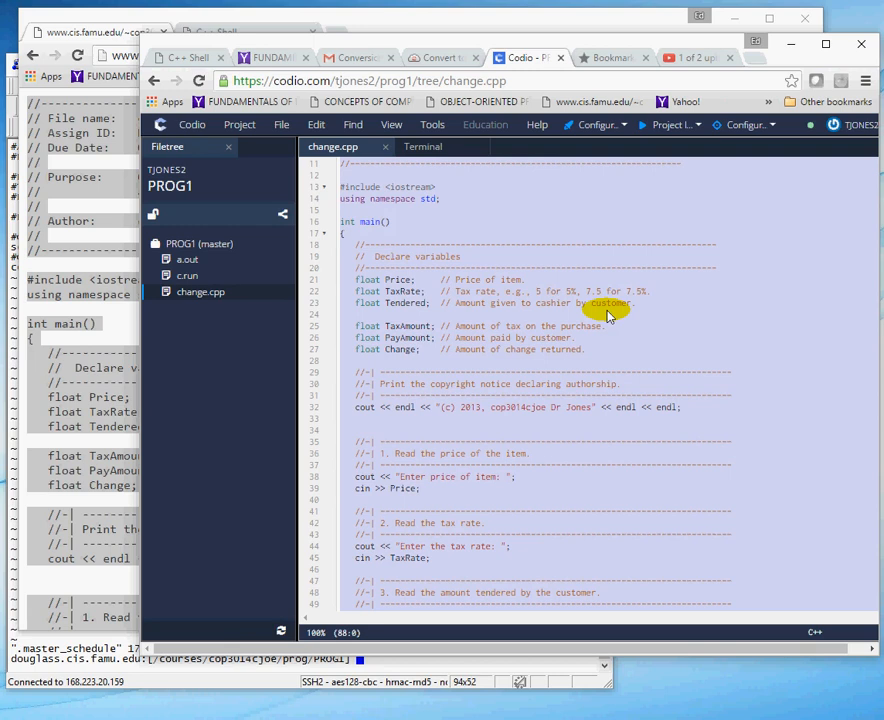
pyautogui.click(89, 586)
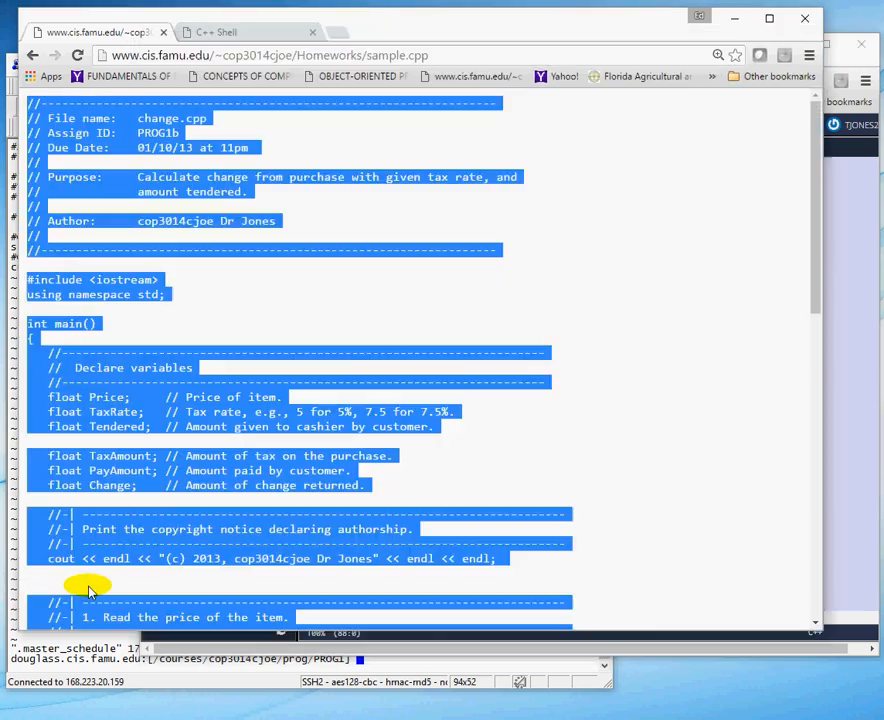
# In the SSH shell, start pico change.cpp on the course server
pyautogui.click(233, 665)
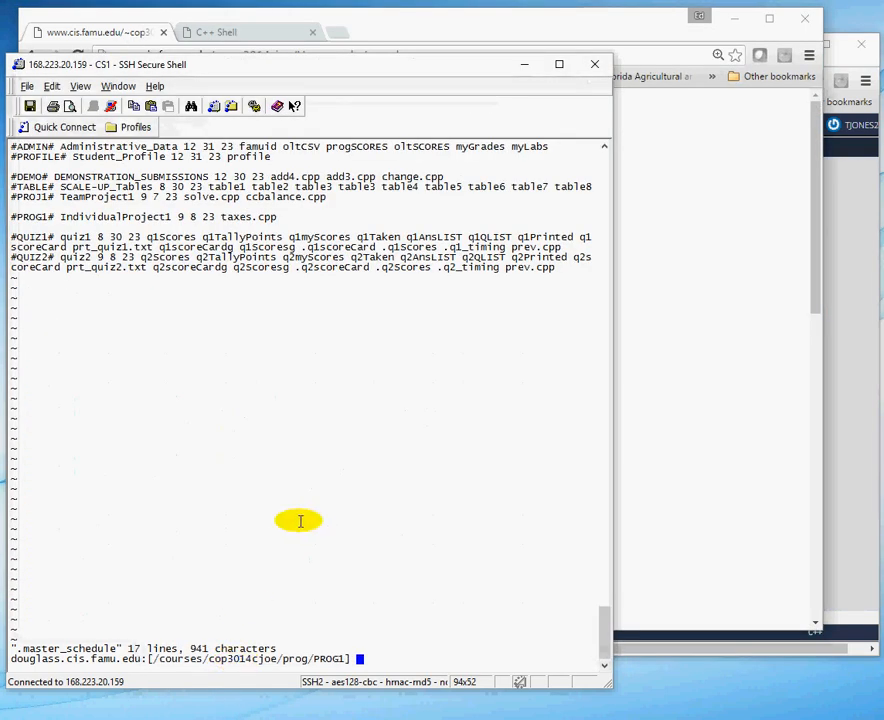
pyautogui.write('pico')
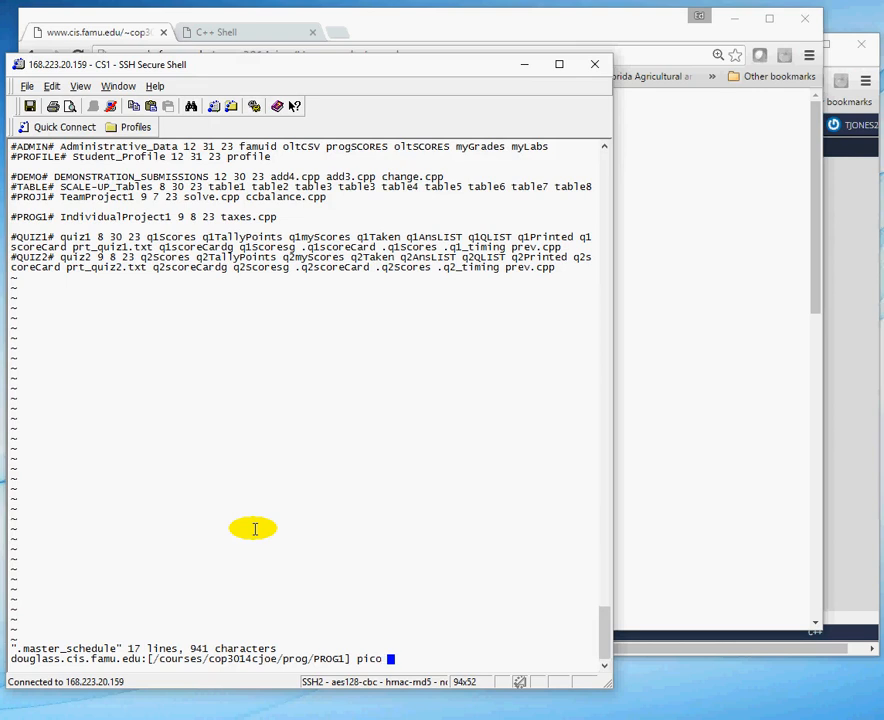
pyautogui.write(' change.cpp')
pyautogui.press('Return')
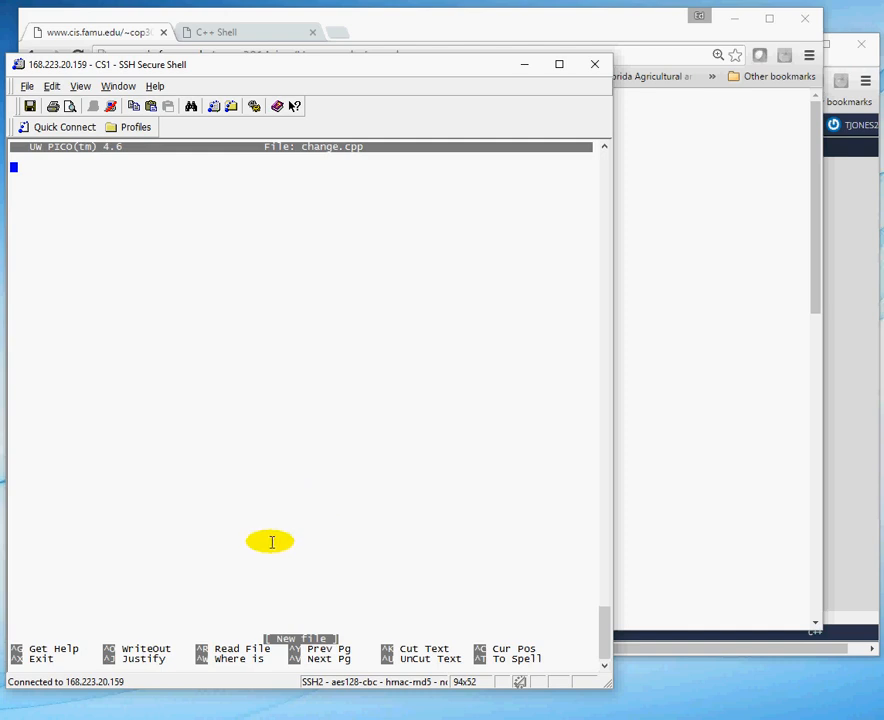
# Paste the copied program into pico and page through it from top to end
pyautogui.rightClick(201, 333)
pyautogui.click(232, 361)
pyautogui.scroll(3, 220, 594)
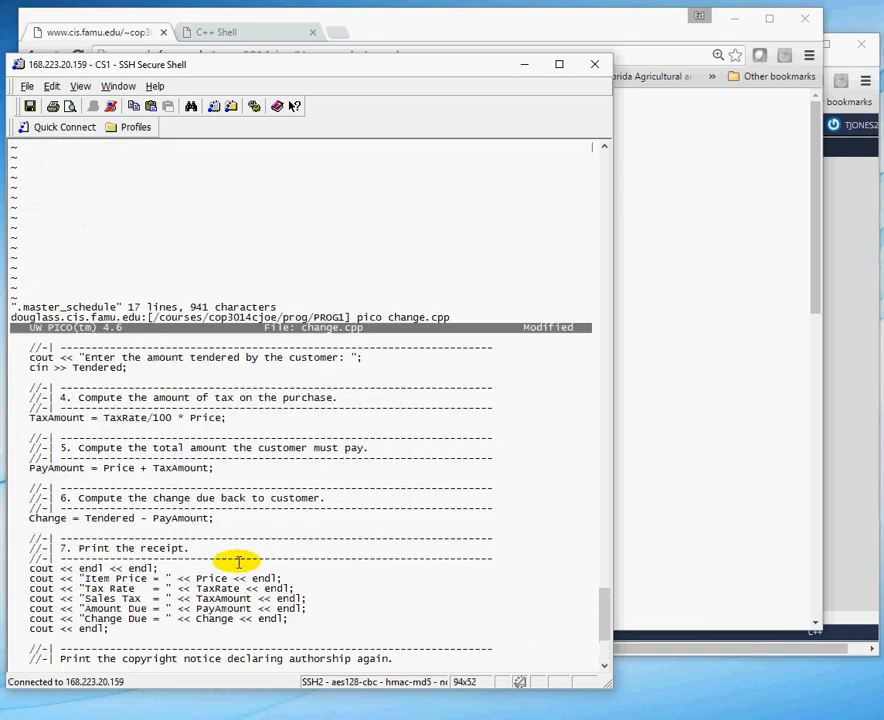
pyautogui.scroll(3, 230, 560)
pyautogui.scroll(2, 230, 555)
pyautogui.scroll(-2, 236, 548)
pyautogui.scroll(-3, 236, 548)
pyautogui.scroll(-3, 235, 597)
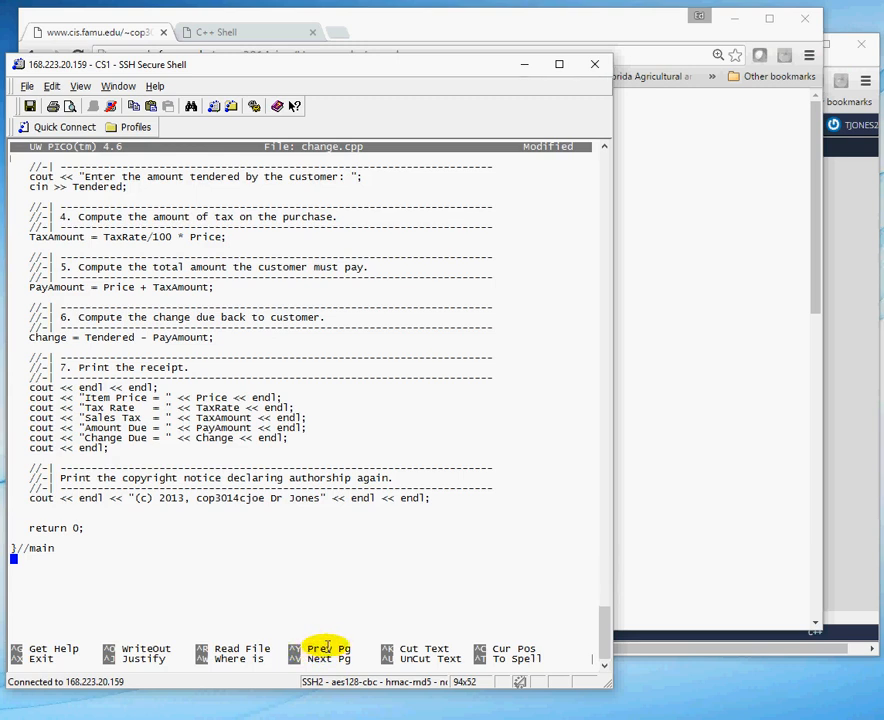
pyautogui.hotkey('ctrl', 'y')
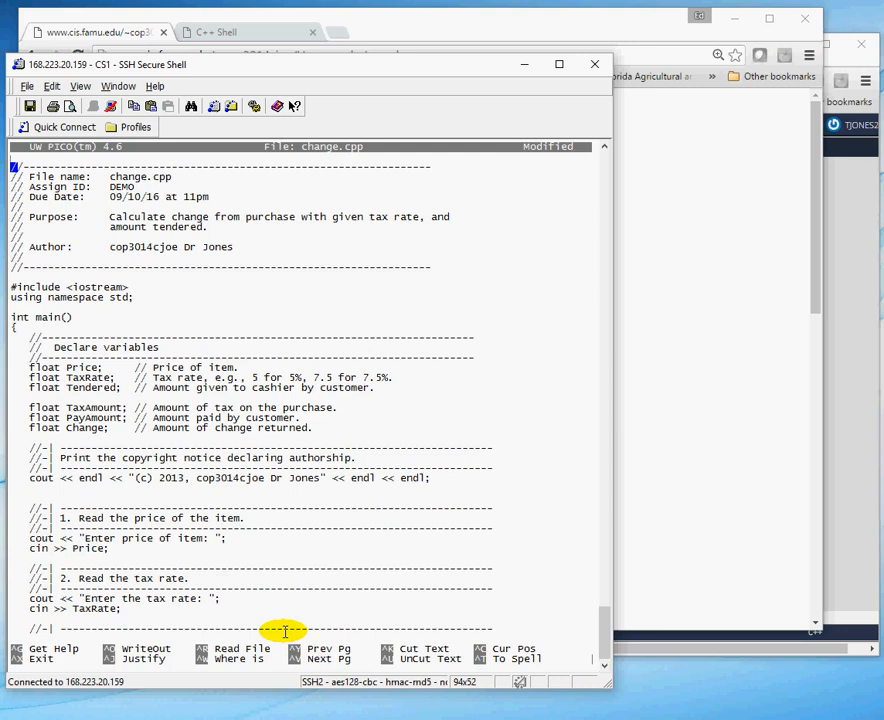
pyautogui.hotkey('ctrl', 'v')
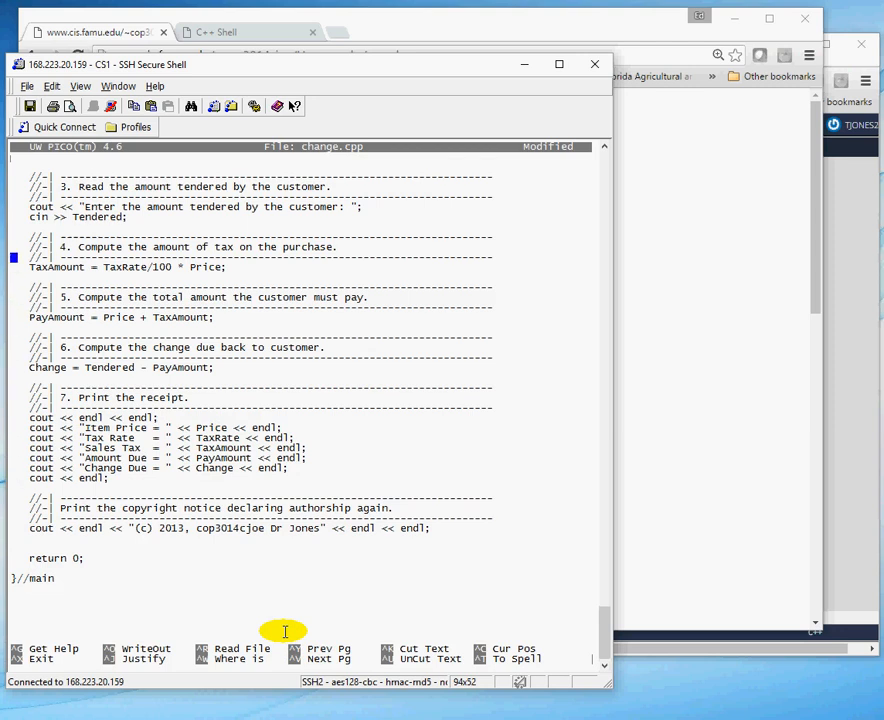
pyautogui.hotkey('ctrl', 'y')
pyautogui.hotkey('ctrl', 'y')
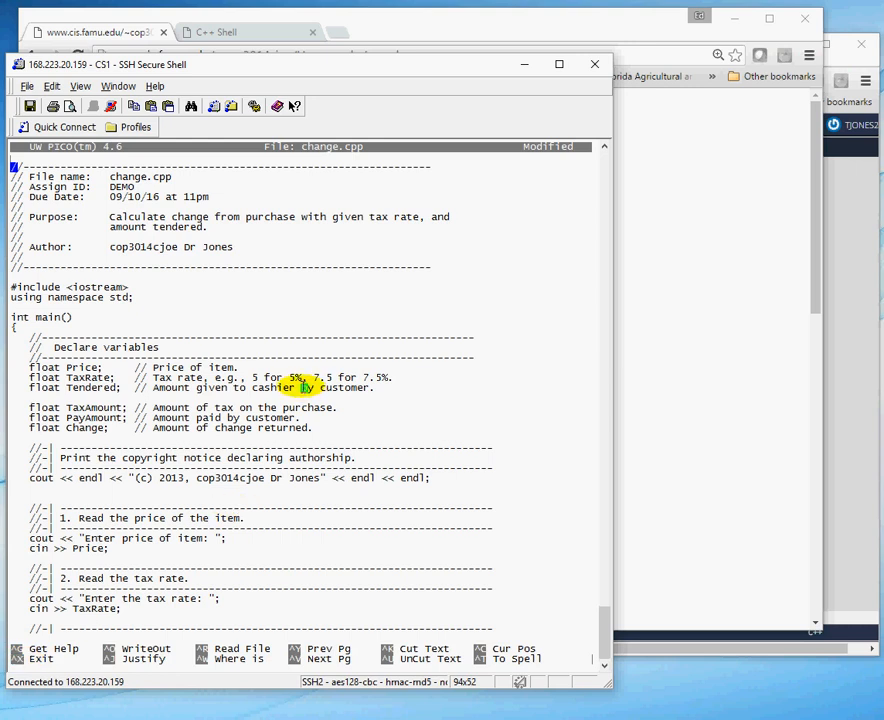
# Exit pico with Ctrl+X, answering Y to save the 88-line file as change.cpp
pyautogui.hotkey('ctrl', 'x')
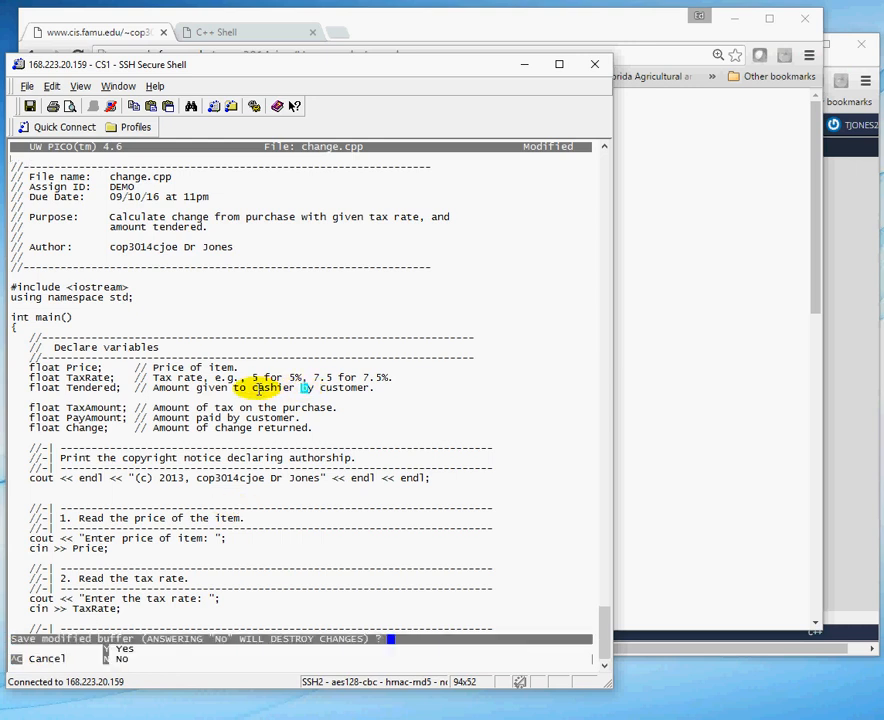
pyautogui.press('y')
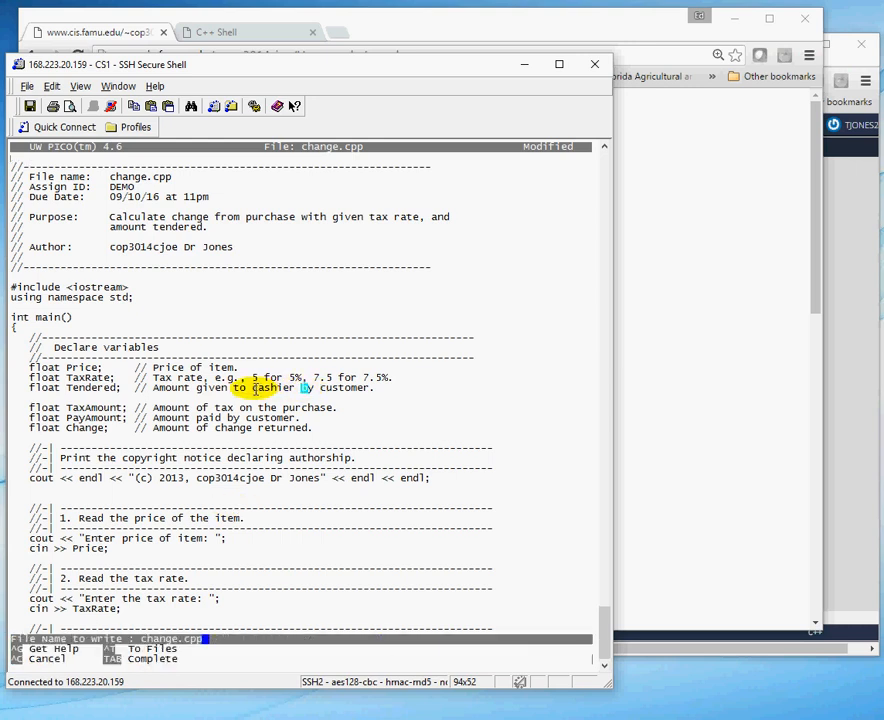
pyautogui.press('Return')
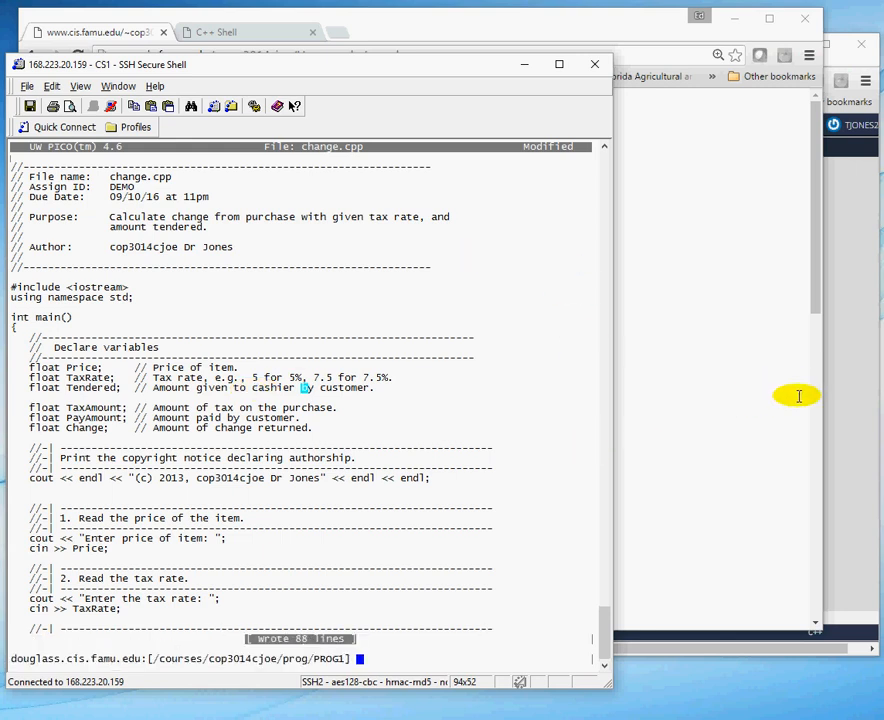
# Review Codio's c.run output showing change due 1.72, then return to the SSH shell
pyautogui.click(828, 415)
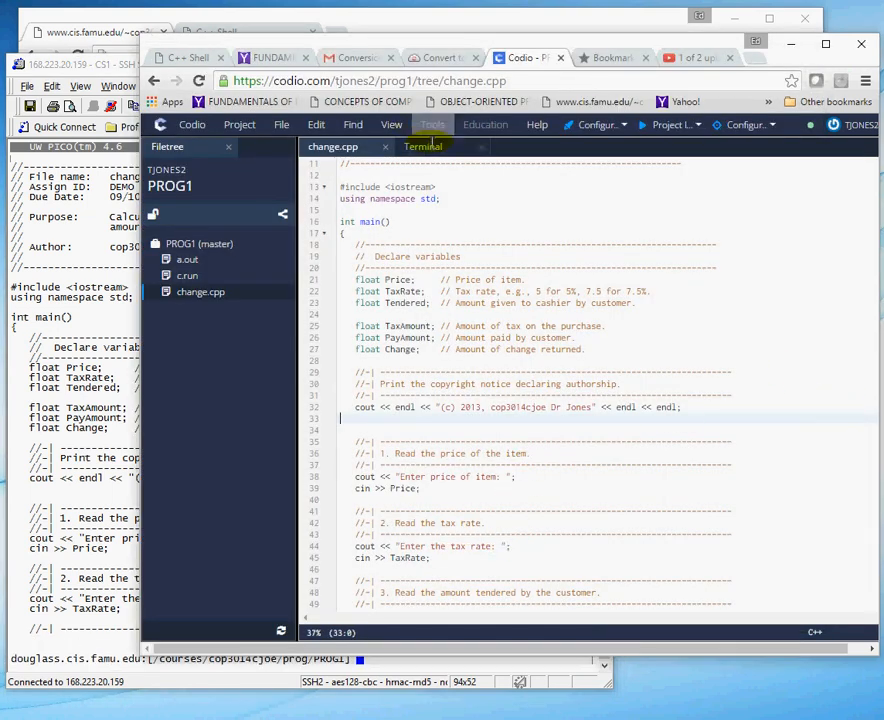
pyautogui.click(423, 148)
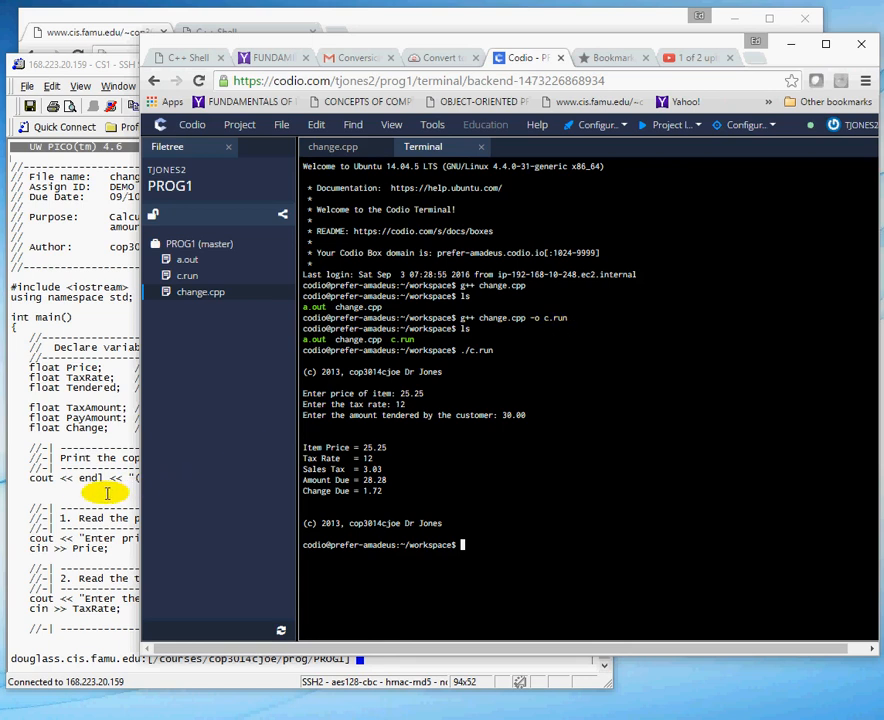
pyautogui.click(62, 338)
pyautogui.write('g')
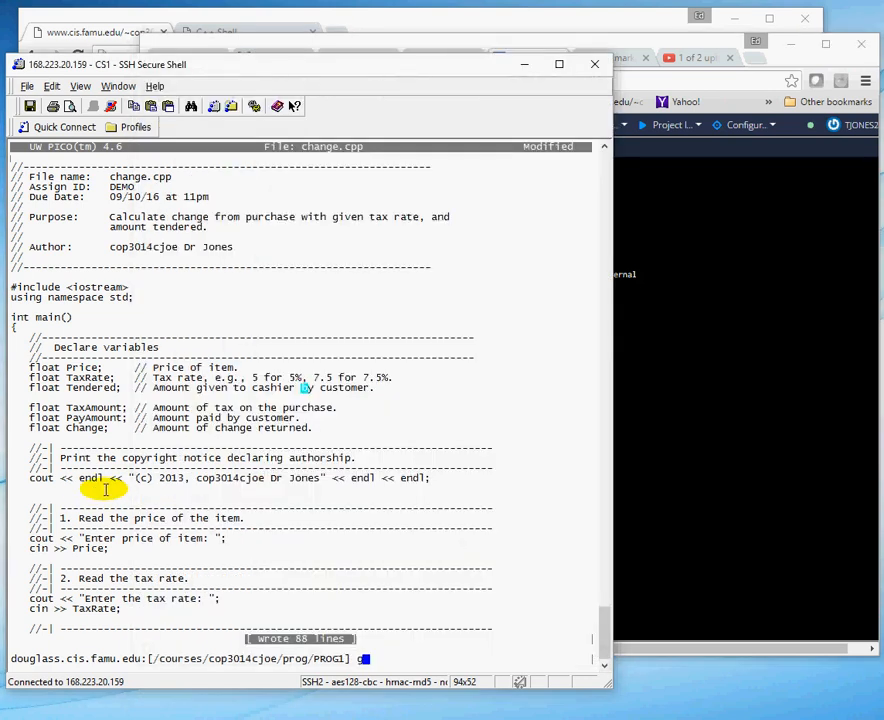
pyautogui.write('++ change.c')
pyautogui.write('pp -o c')
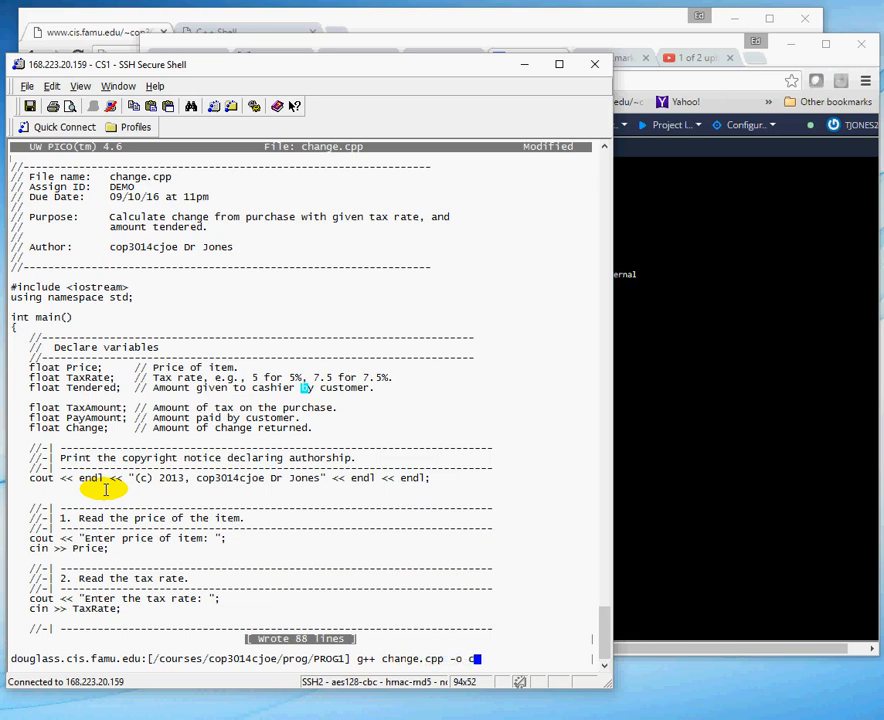
pyautogui.write('.run')
# Compile with g++ change.cpp -o c.run, glancing at Codio's terminal for comparison
pyautogui.press('Return')
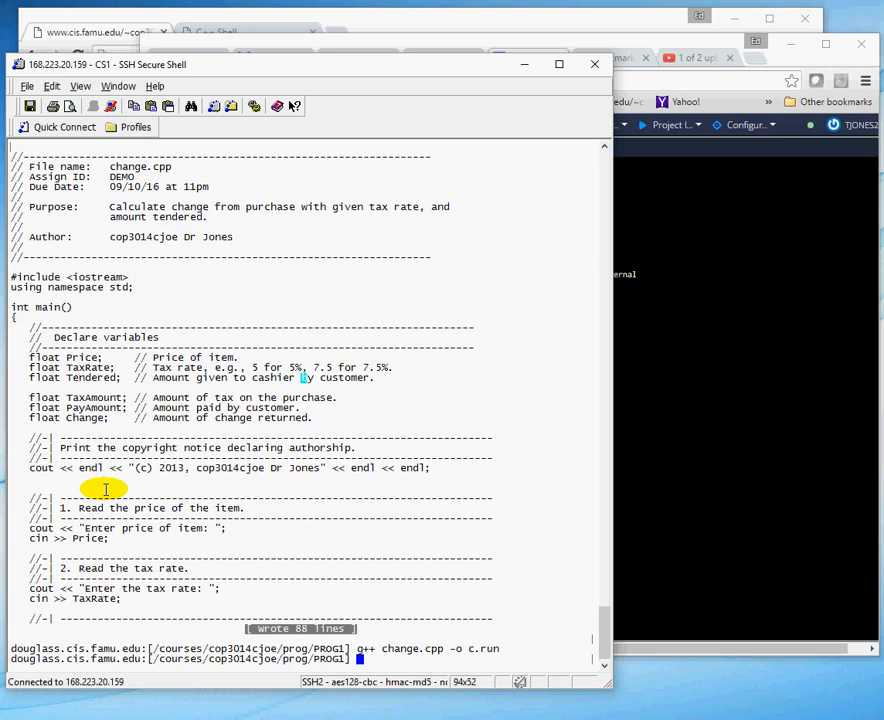
pyautogui.click(741, 420)
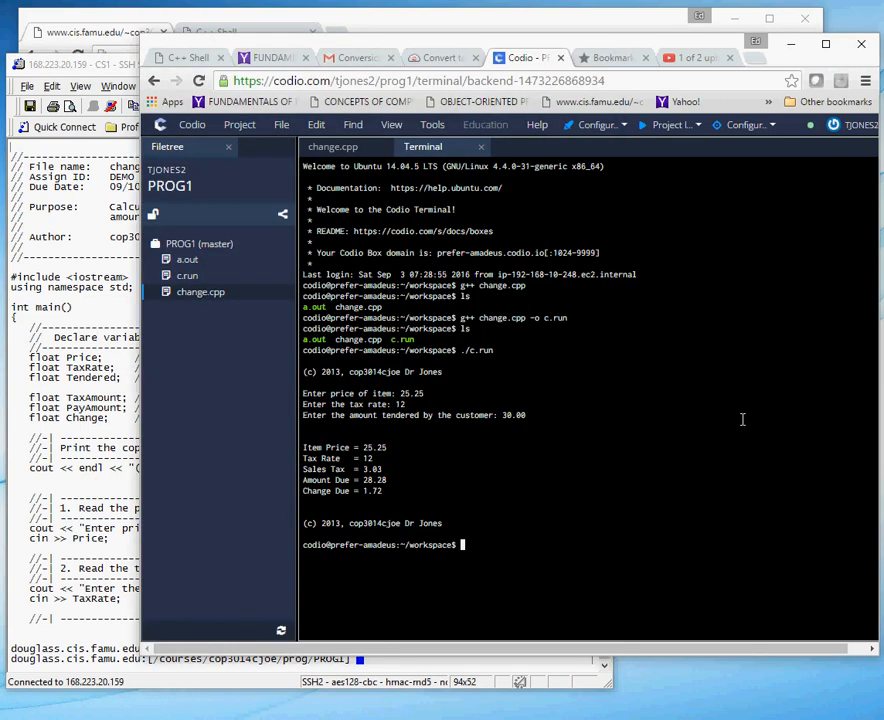
pyautogui.click(81, 493)
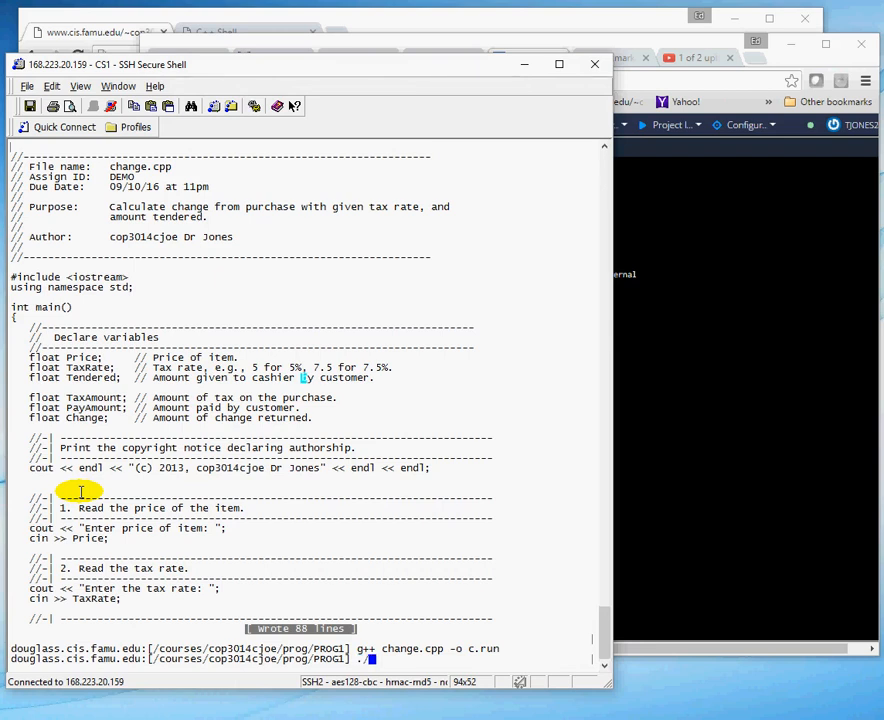
# Run ./c.run with price 25.25, tax rate 12 and 30.00 tendered, giving 1.72 change
pyautogui.press('BackSpace')
pyautogui.press('BackSpace')
pyautogui.write('run')
pyautogui.press('Return')
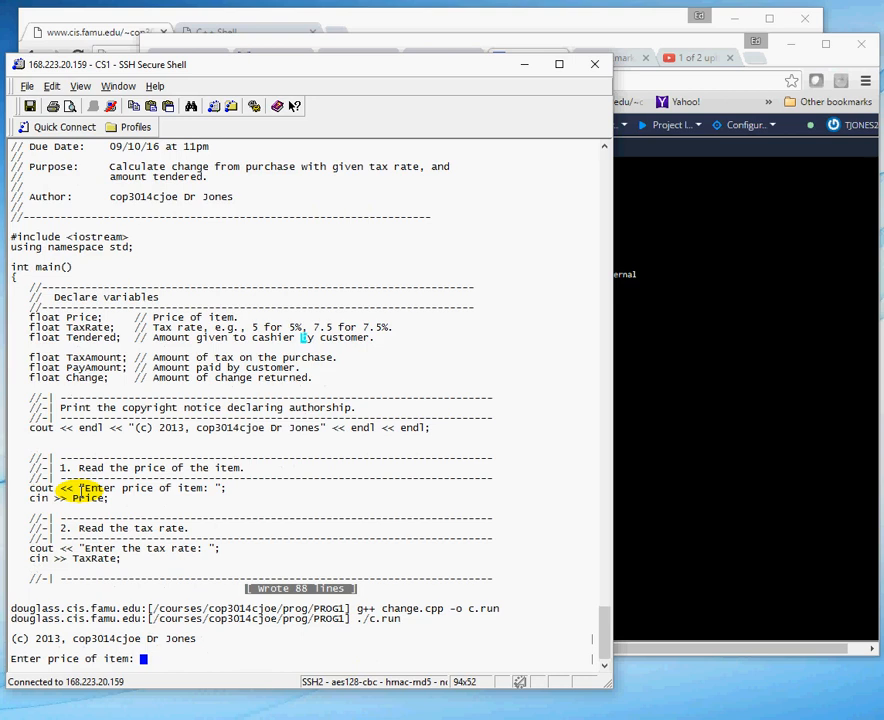
pyautogui.write('25.2')
pyautogui.press('Return')
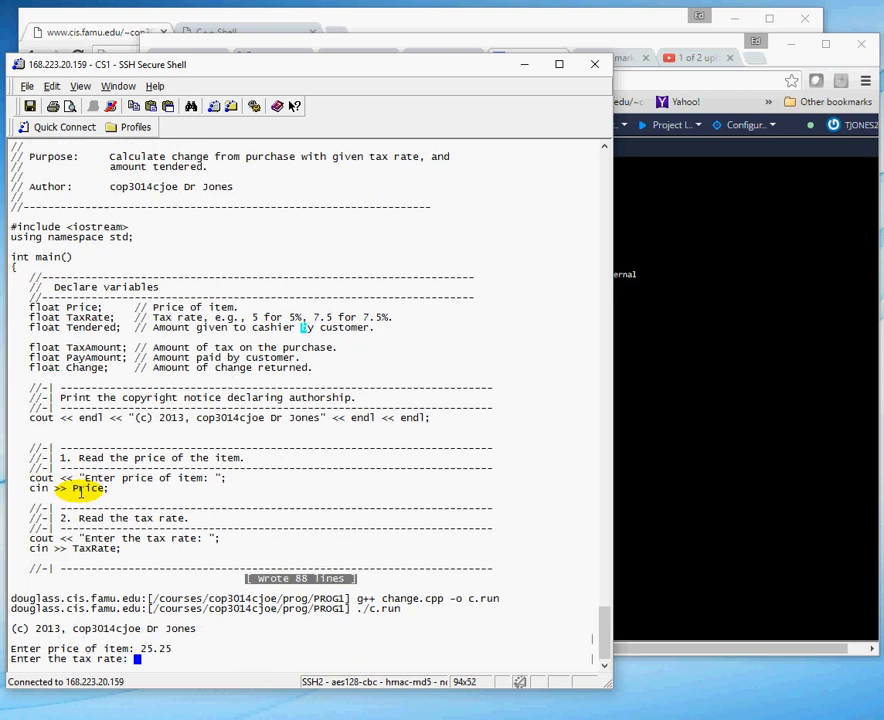
pyautogui.write('12.')
pyautogui.press('Return')
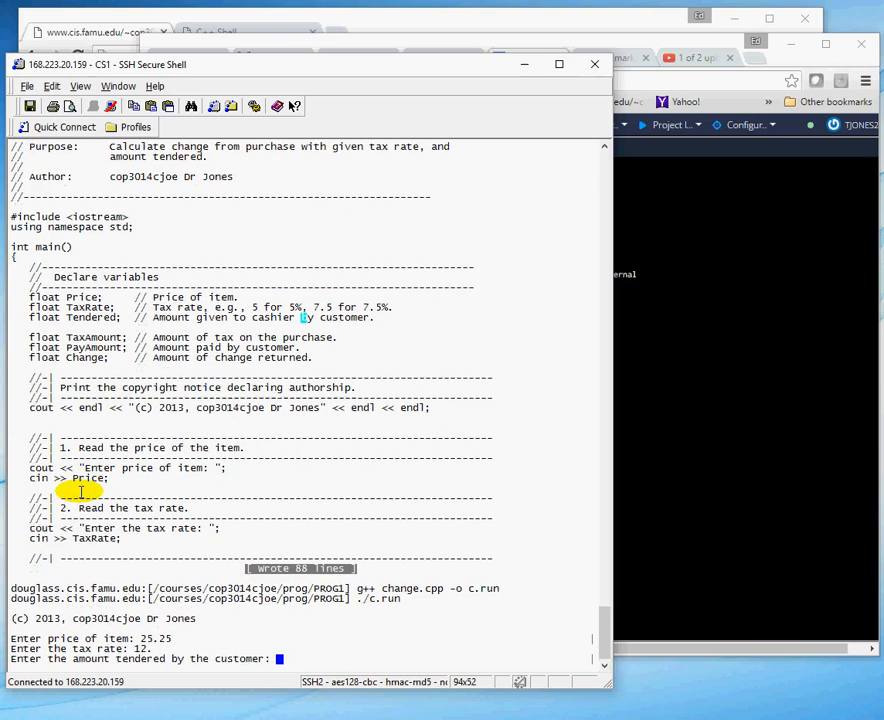
pyautogui.write('4')
pyautogui.press('Return')
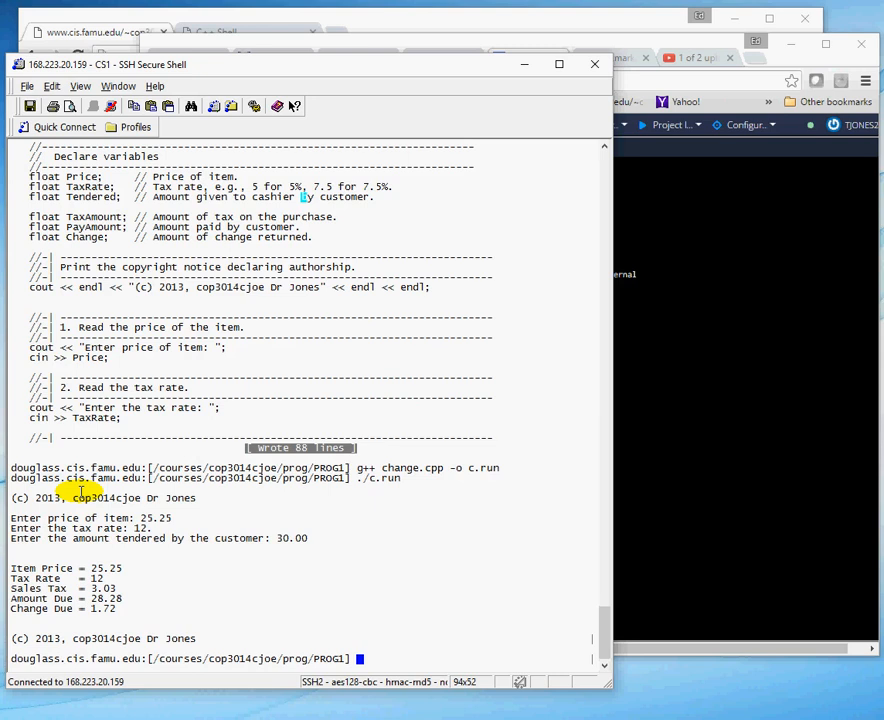
pyautogui.write('chelp')
# Run Chelp and highlight the CS submission and CP public repository descriptions
pyautogui.press('Return')
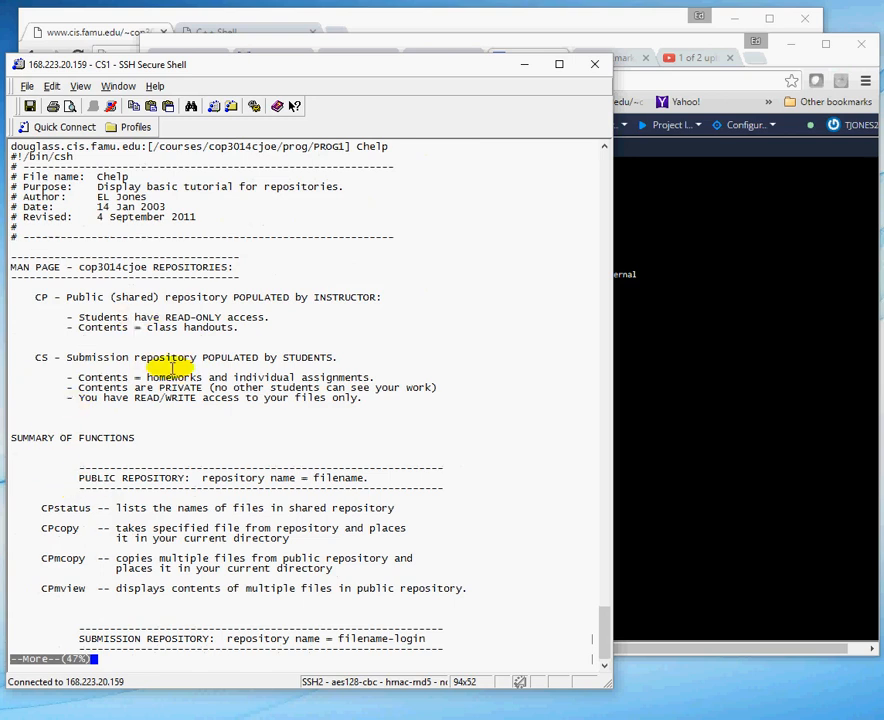
pyautogui.moveTo(436, 397); pyautogui.dragTo(70, 380)
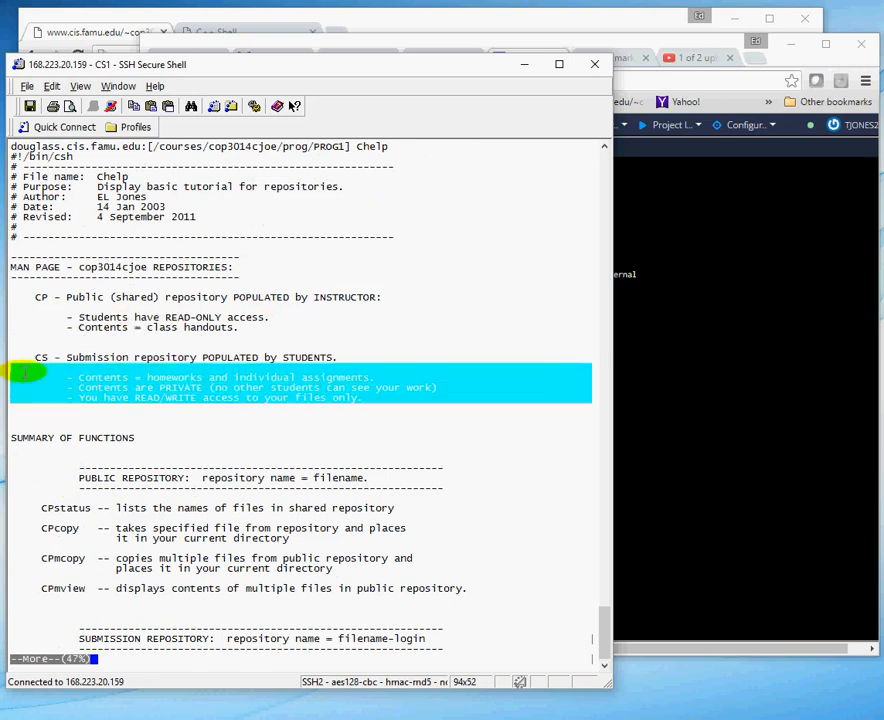
pyautogui.click(70, 380)
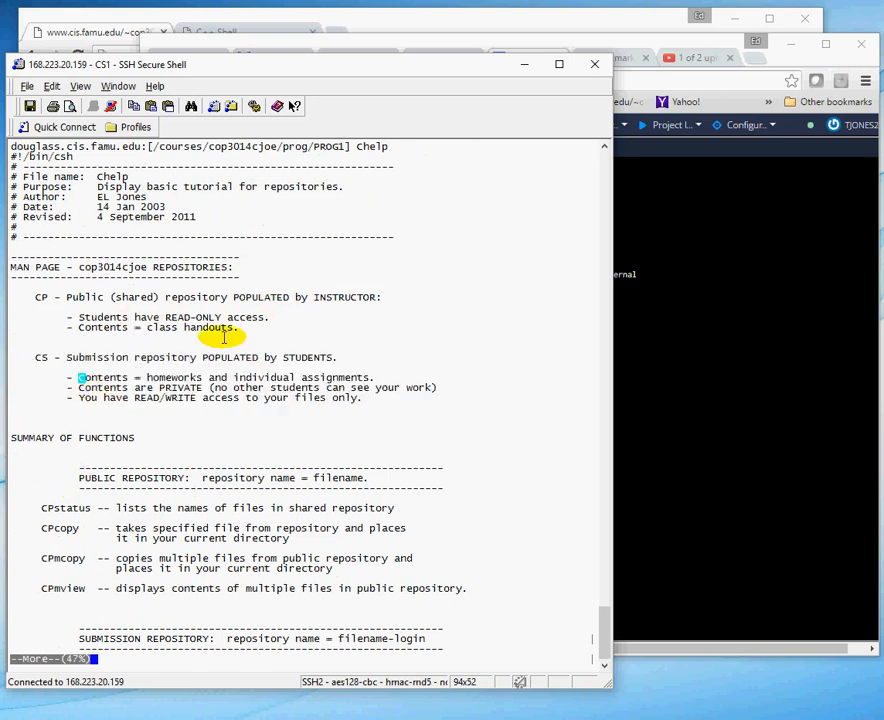
pyautogui.moveTo(247, 329); pyautogui.dragTo(35, 297)
pyautogui.click(222, 386)
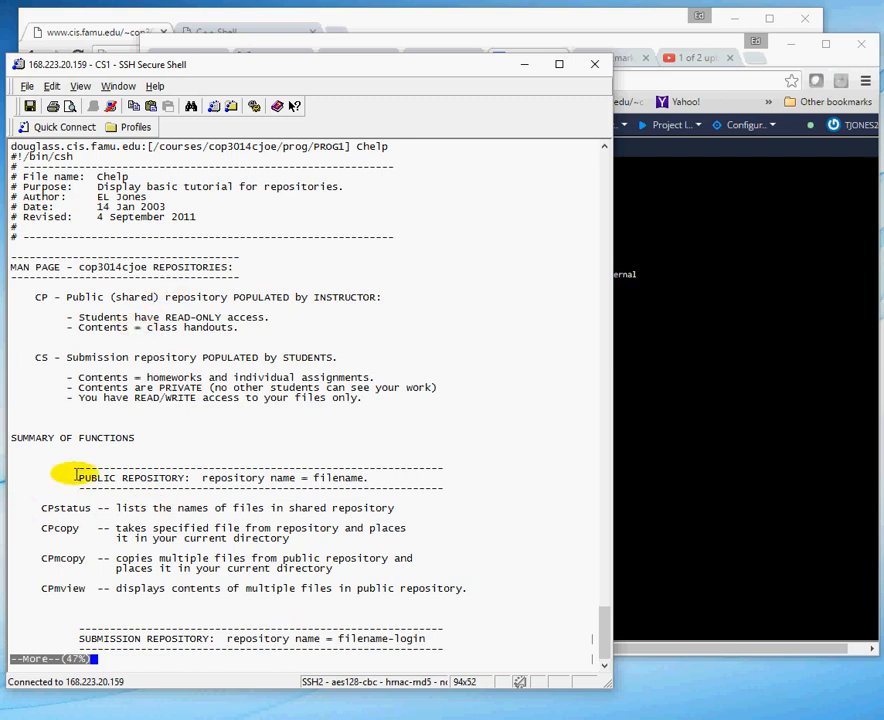
# Highlight the CPmview and CPstatus lines, page on, and highlight the CSsubmit description
pyautogui.moveTo(458, 589)
pyautogui.mouseDown()
pyautogui.moveTo(466, 589)
pyautogui.moveTo(80, 507)
pyautogui.mouseUp()
pyautogui.moveTo(185, 507); pyautogui.dragTo(125, 638)
pyautogui.click(138, 538)
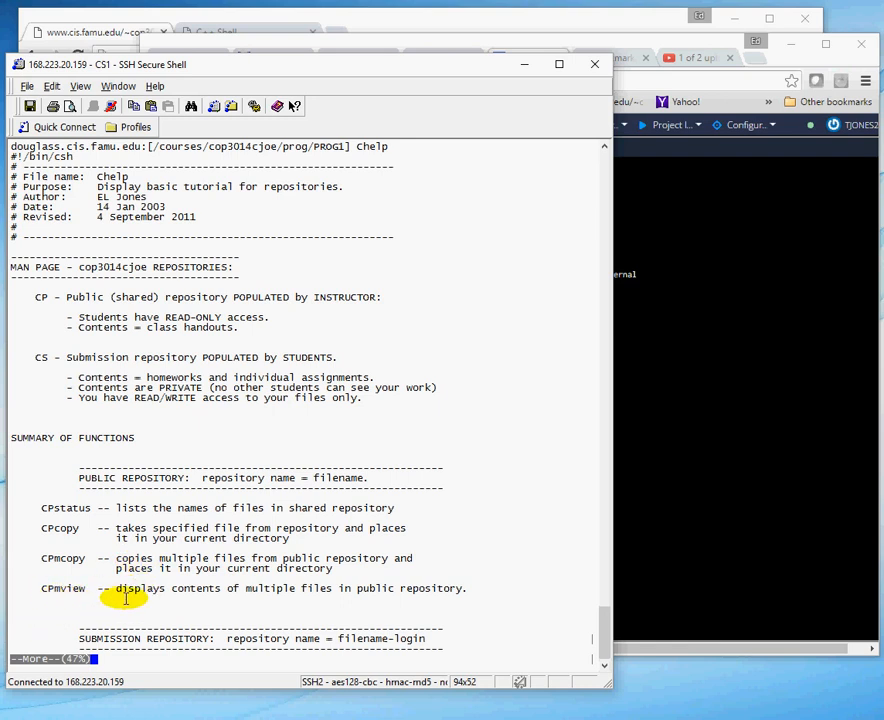
pyautogui.press('space')
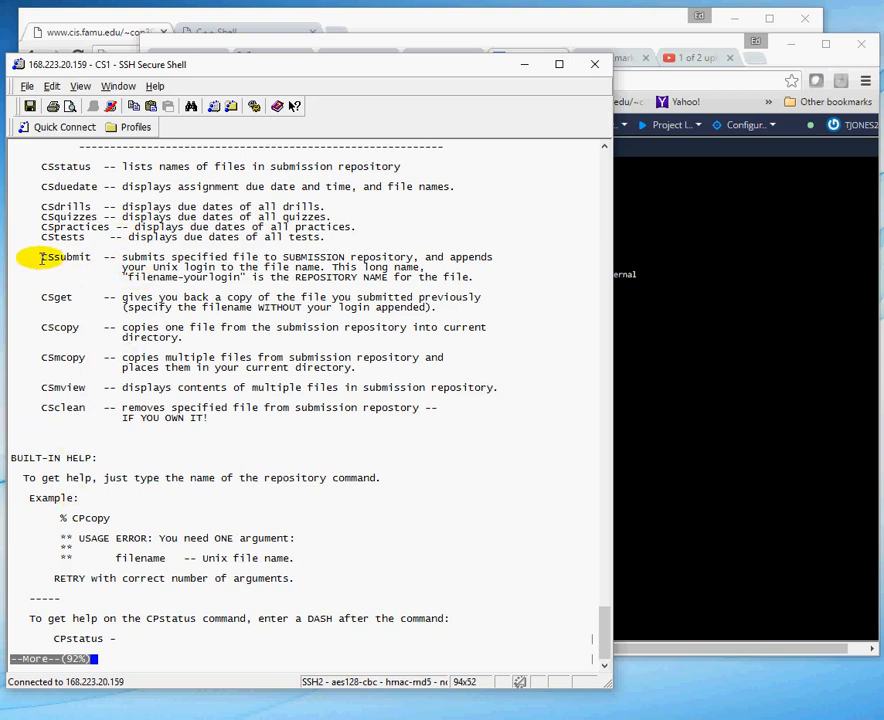
pyautogui.moveTo(40, 257); pyautogui.dragTo(400, 277)
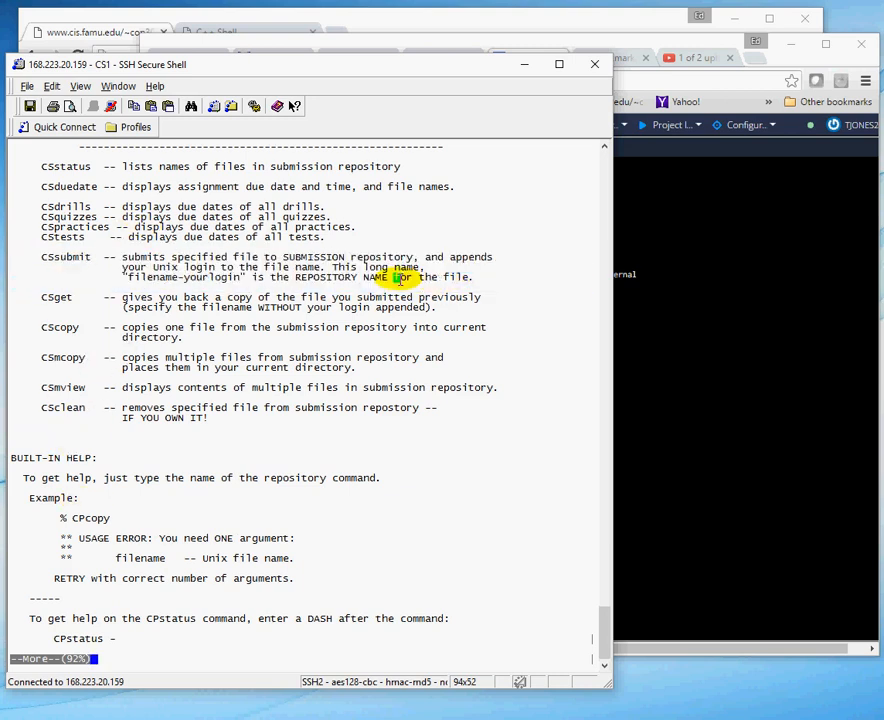
# Finish the help text, run CSsubmit with no arguments and highlight assignmentID in its usage message
pyautogui.press('space')
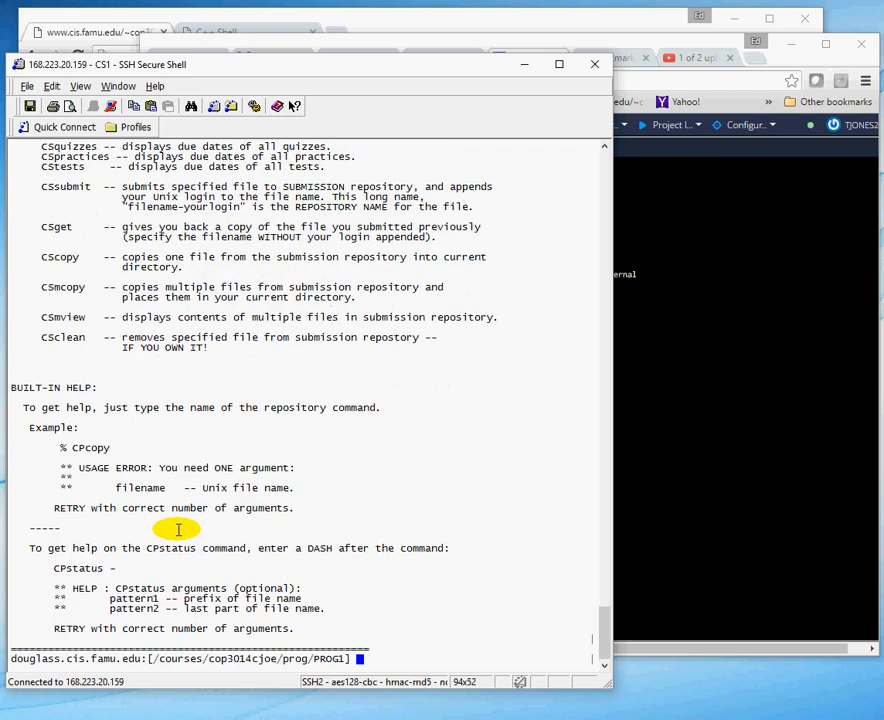
pyautogui.write('CSsubmit')
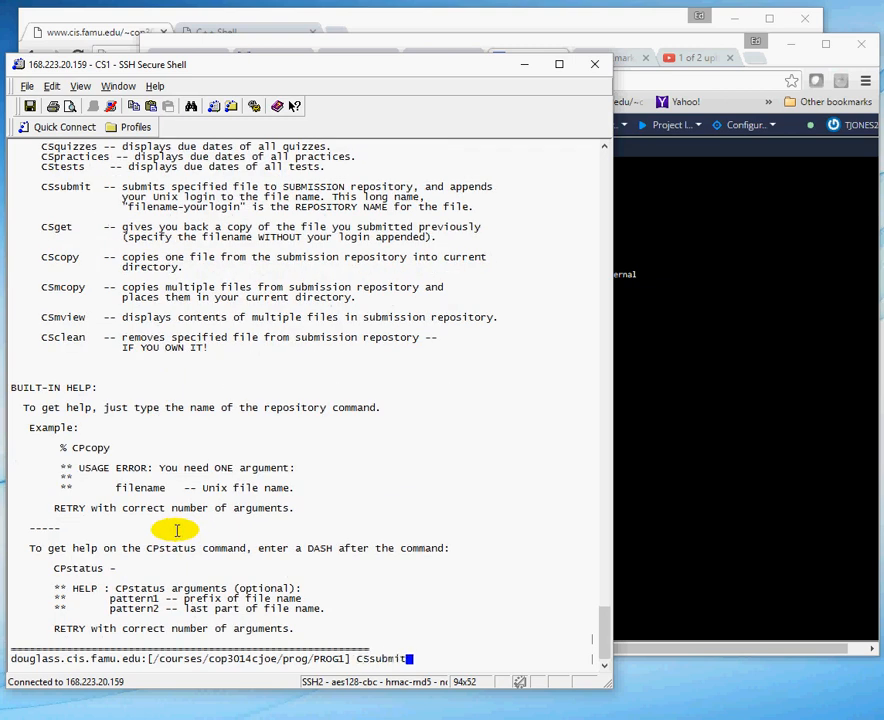
pyautogui.press('Return')
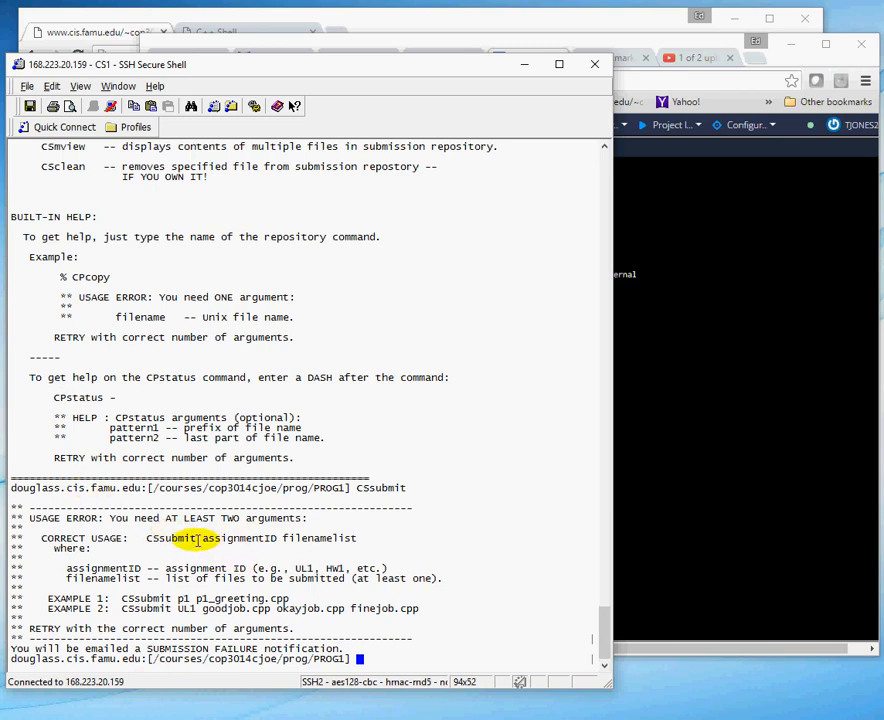
pyautogui.moveTo(201, 538); pyautogui.dragTo(313, 538)
pyautogui.click(300, 538)
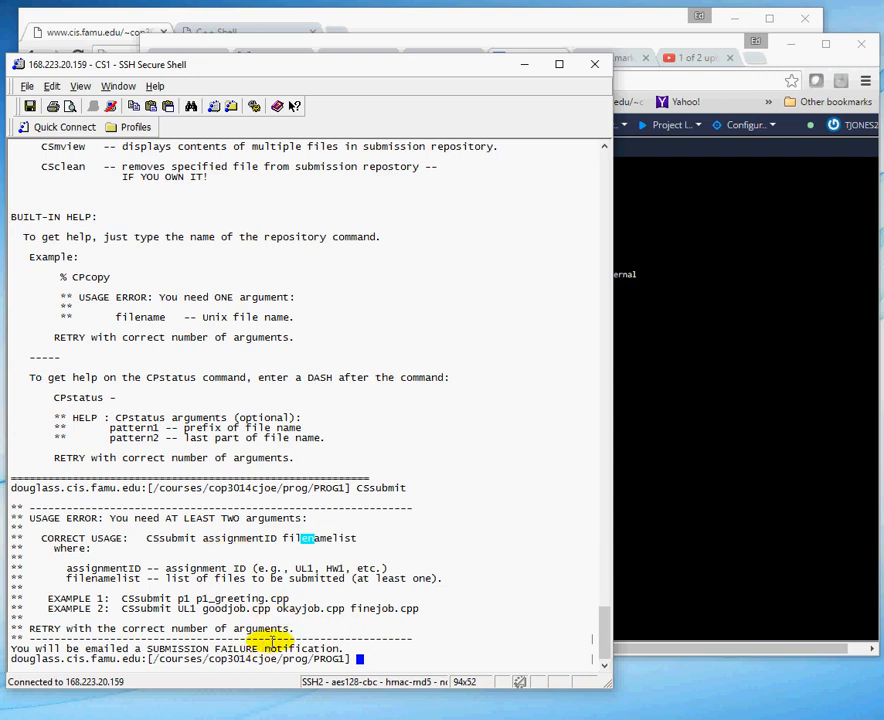
# Find the assignment ID DEMO in Codio's change.cpp header, then return to the SSH shell
pyautogui.click(717, 372)
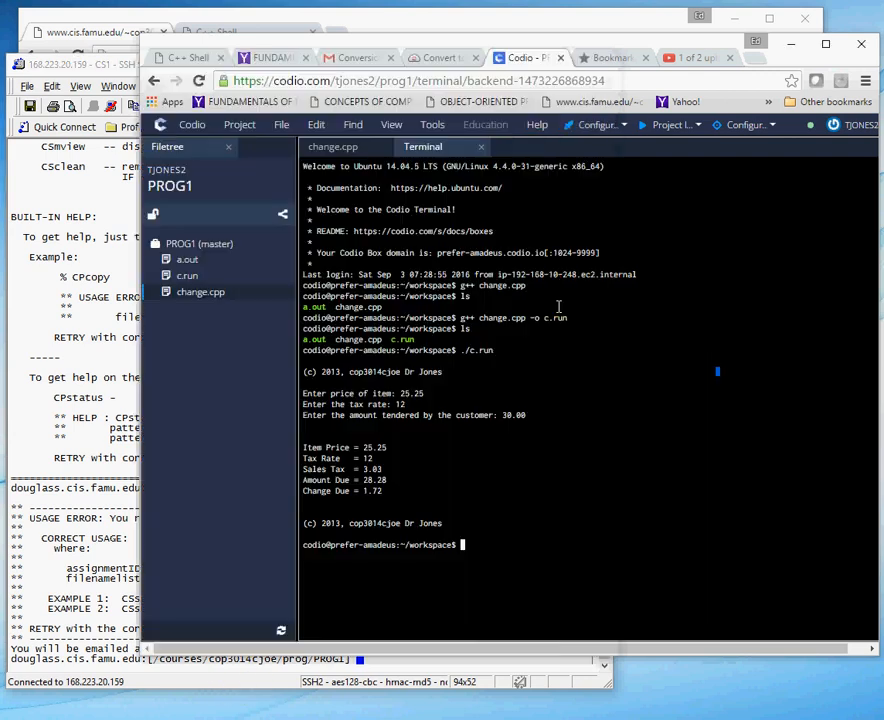
pyautogui.click(333, 146)
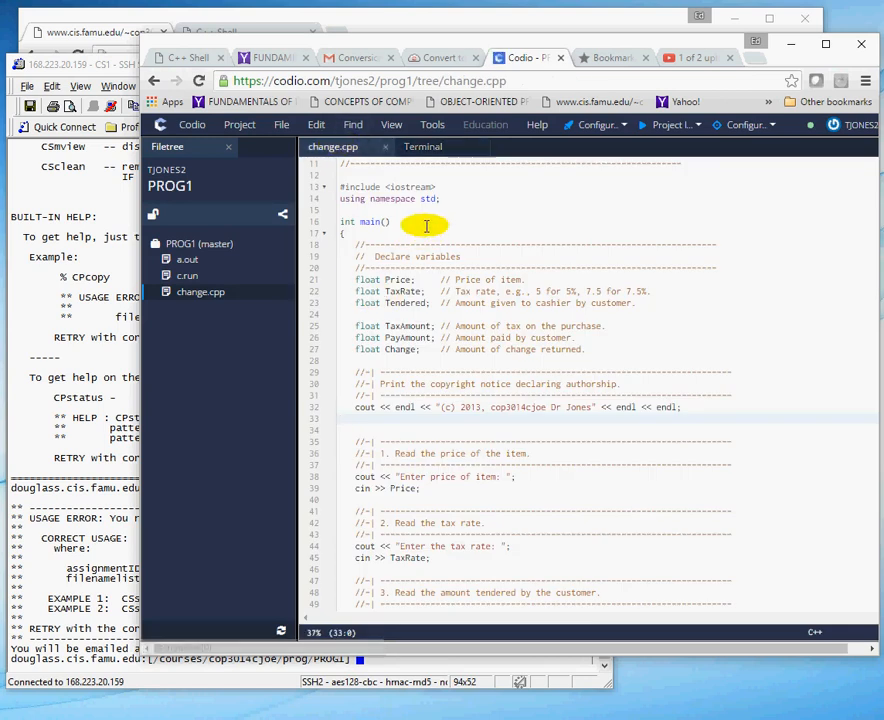
pyautogui.scroll(3, 480, 250)
pyautogui.scroll(1, 520, 274)
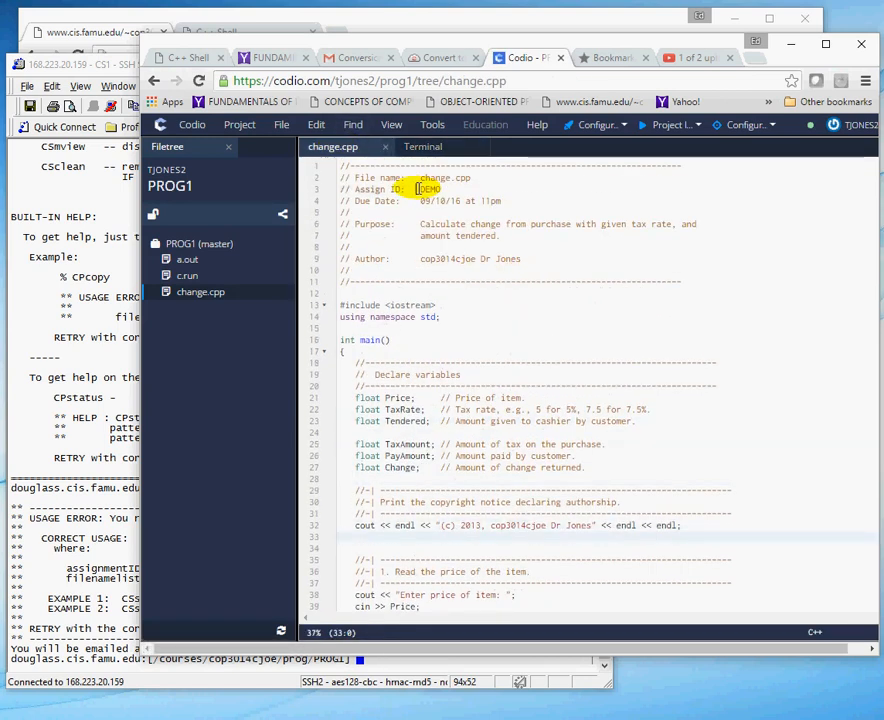
pyautogui.doubleClick(432, 189)
pyautogui.click(65, 480)
pyautogui.click(594, 656)
pyautogui.write('CSs')
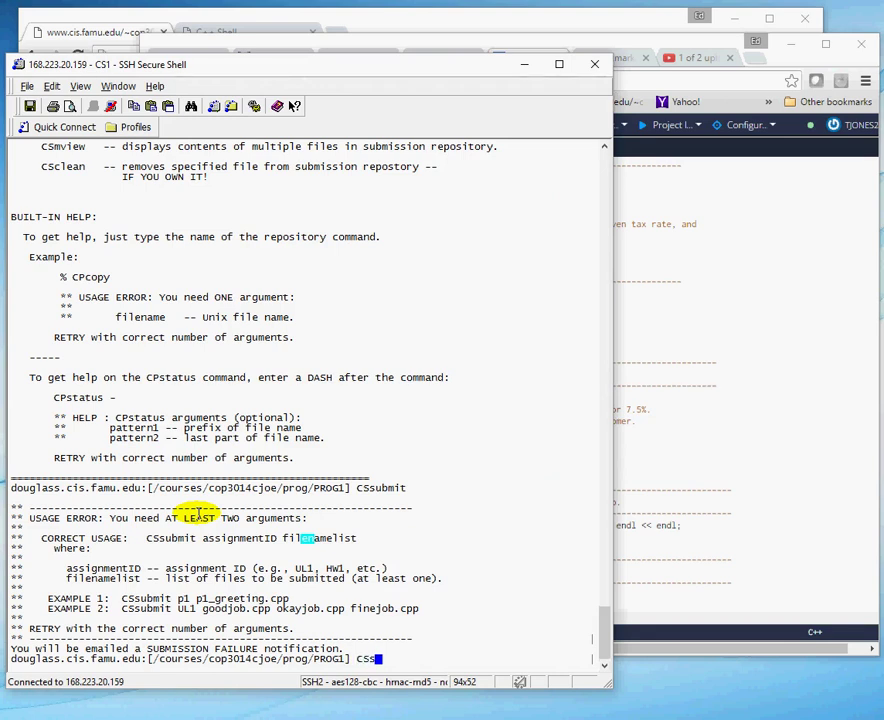
pyautogui.write('ubmit DEMO ')
pyautogui.write('change.cpp')
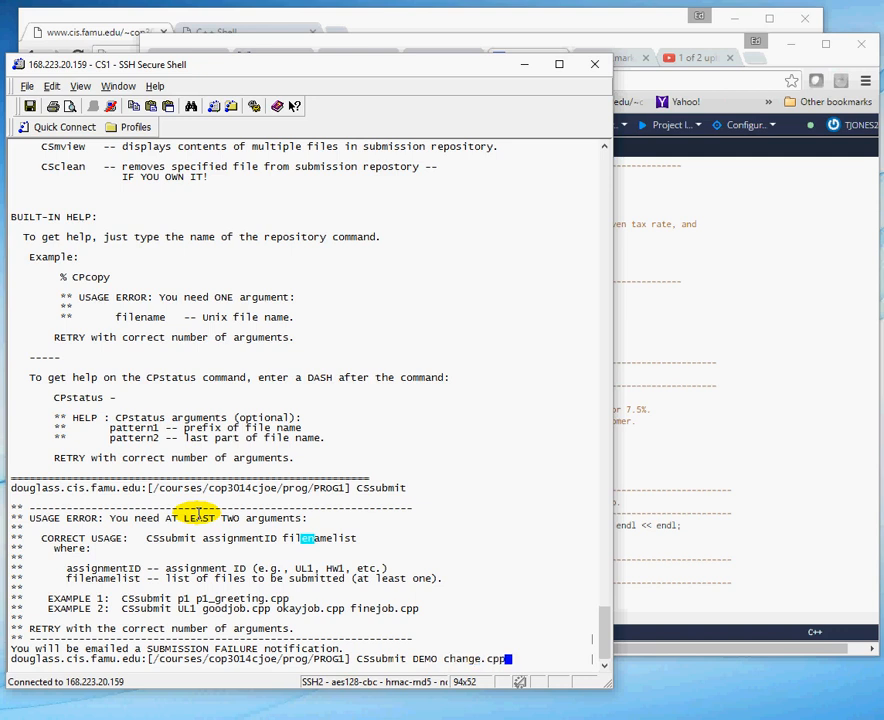
# Run CSsubmit DEMO change.cpp and highlight the arrow and change.cpp on the revision line
pyautogui.press('Return')
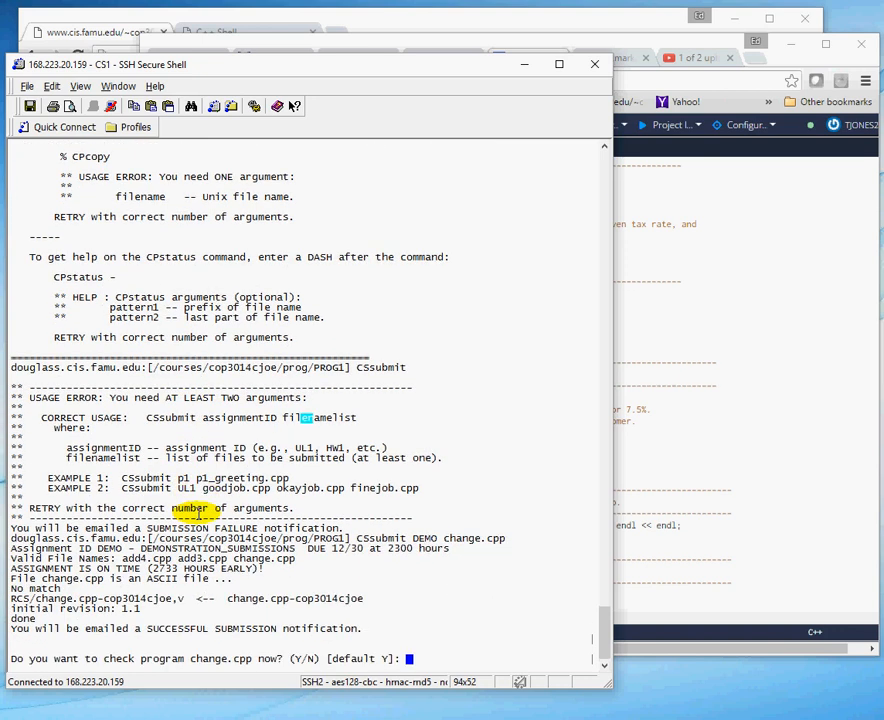
pyautogui.doubleClick(207, 598)
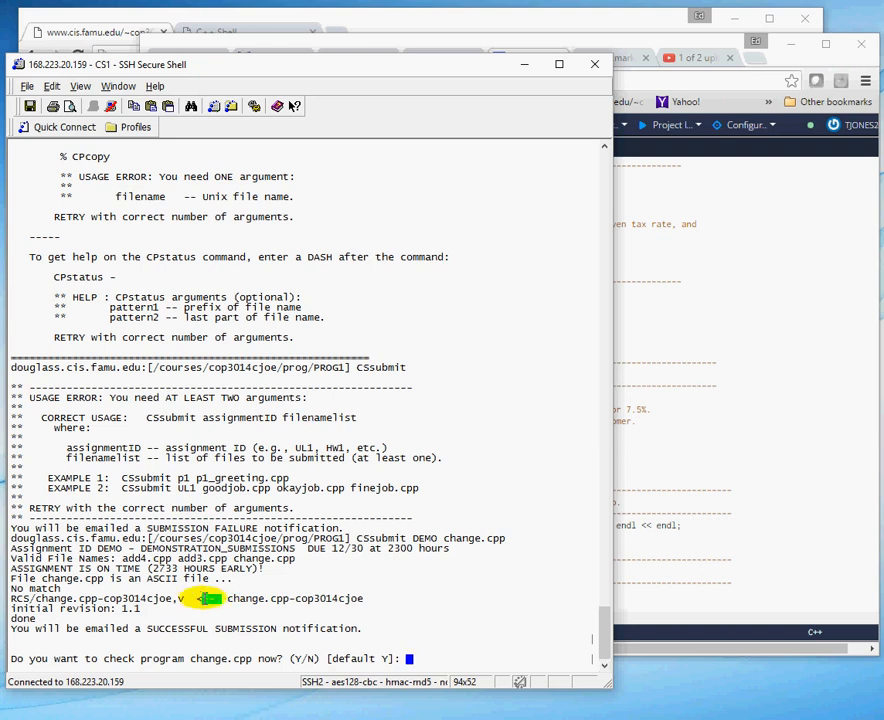
pyautogui.click(205, 598)
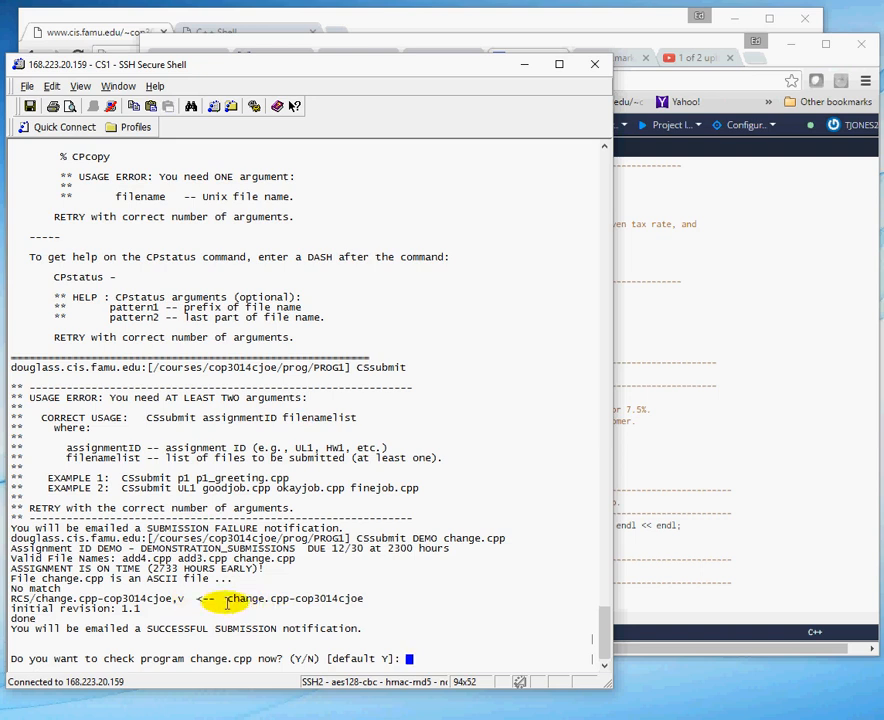
pyautogui.moveTo(225, 598); pyautogui.dragTo(296, 598)
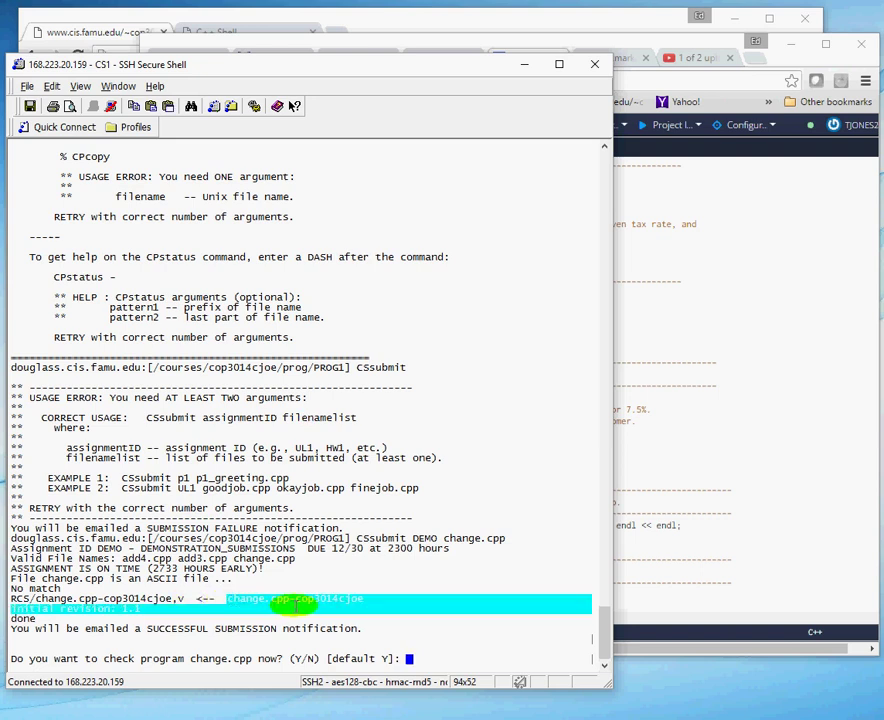
pyautogui.click(205, 598)
# Point out the stored file name and the ASCII file / No match lines of the report
pyautogui.doubleClick(200, 598)
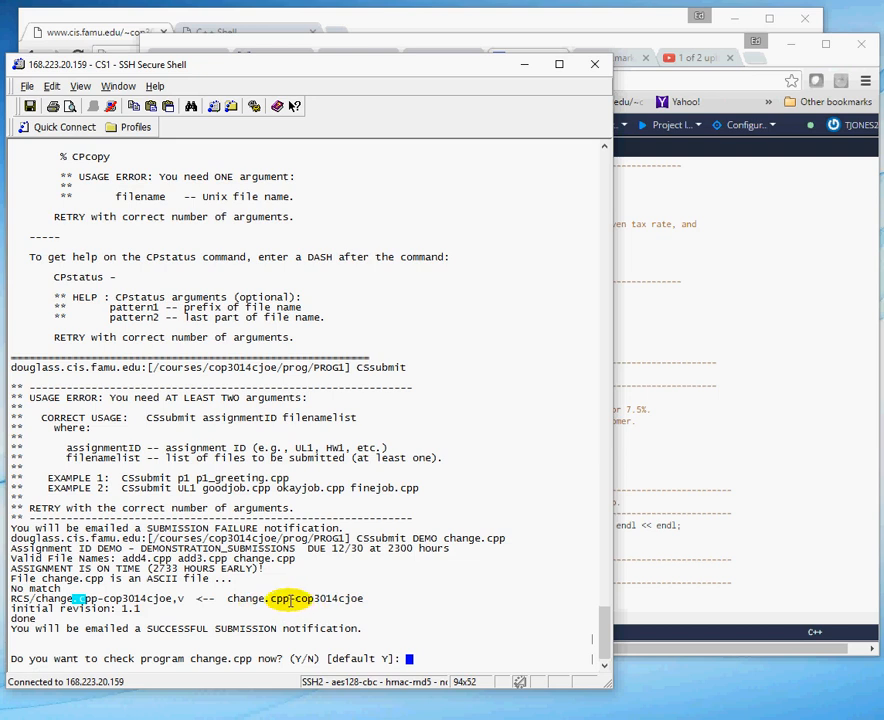
pyautogui.moveTo(290, 598); pyautogui.dragTo(590, 598)
pyautogui.click(385, 540)
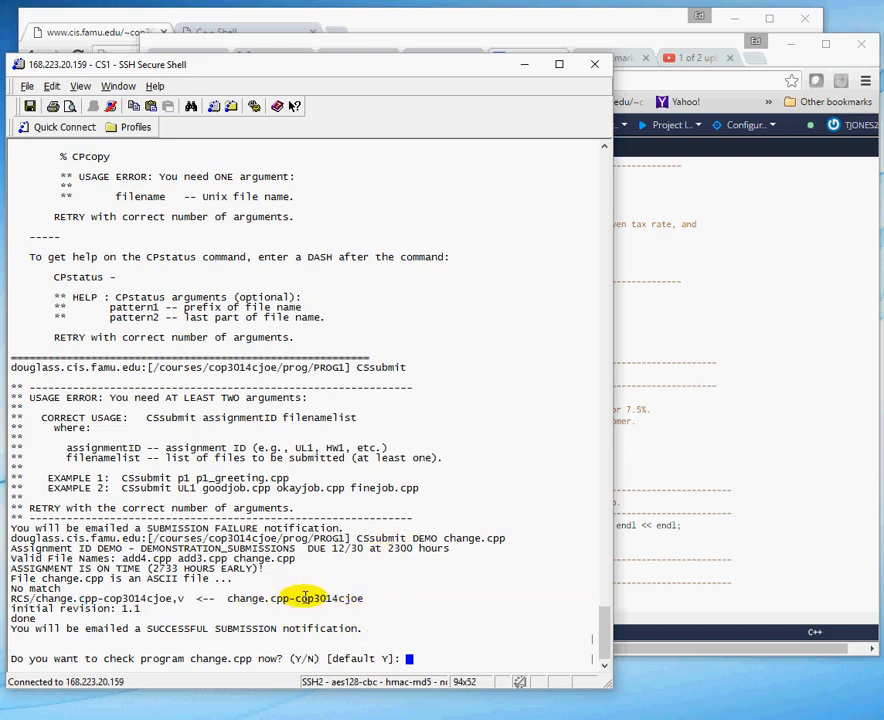
pyautogui.moveTo(300, 598); pyautogui.dragTo(232, 580)
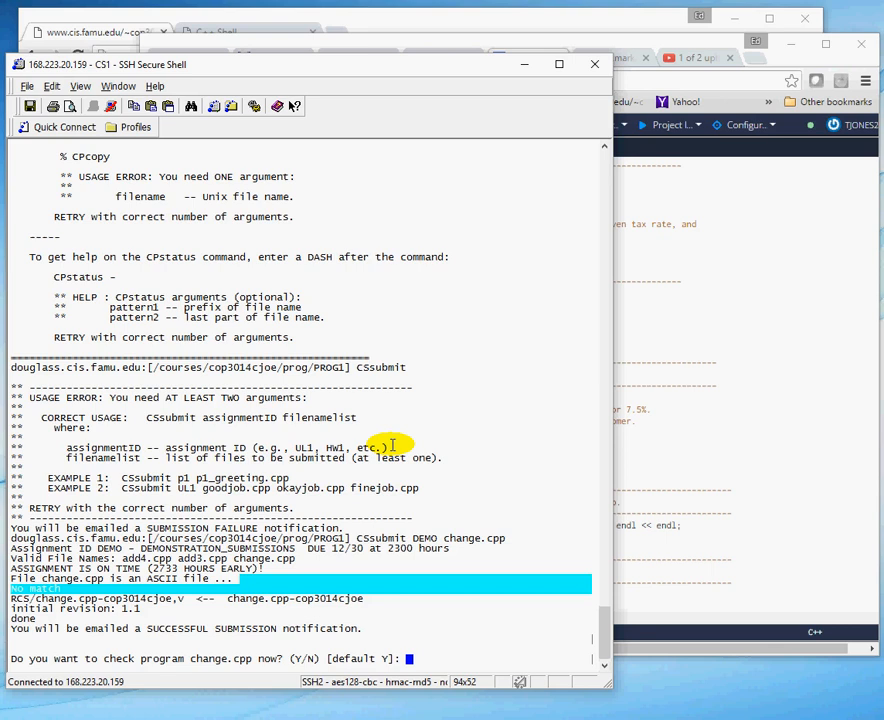
pyautogui.write('n')
# Decline the program check, run CSstatus cpp and highlight change.cpp among the six listed files
pyautogui.press('Return')
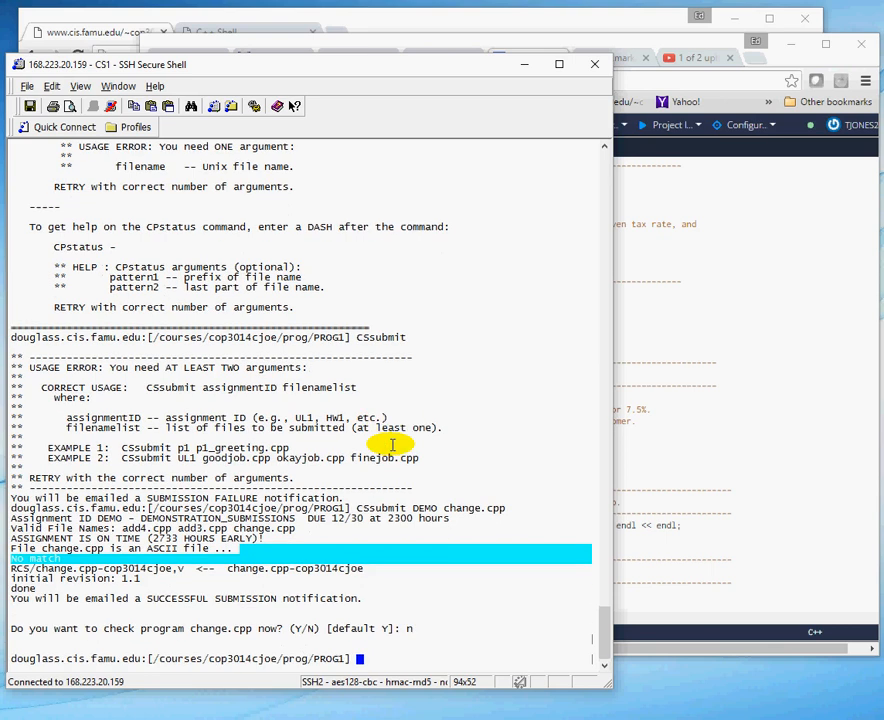
pyautogui.write('CSstatus ')
pyautogui.write('cpp')
pyautogui.press('Return')
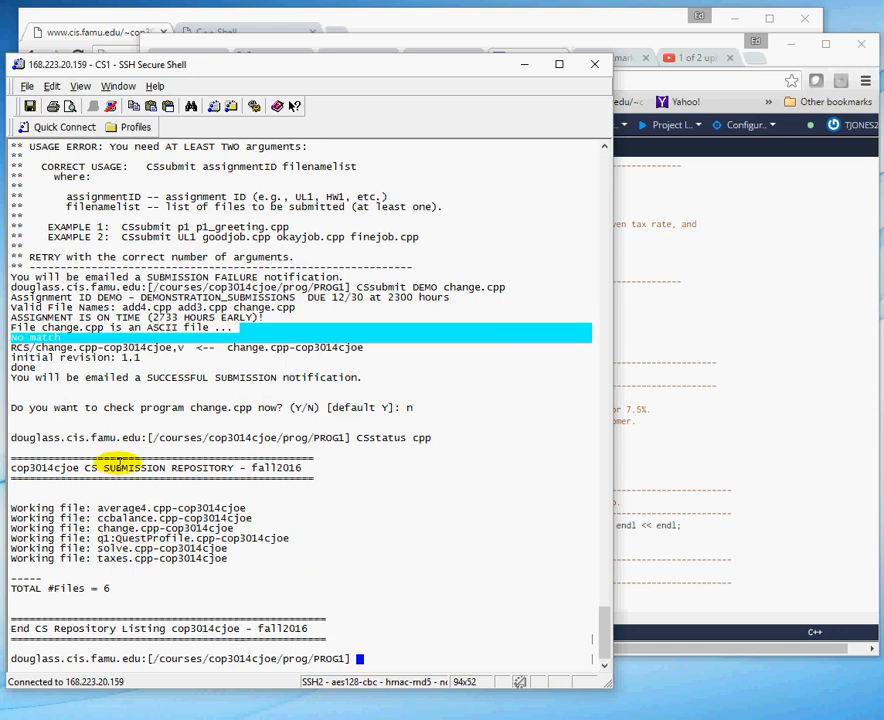
pyautogui.moveTo(97, 528); pyautogui.dragTo(162, 528)
pyautogui.click(162, 528)
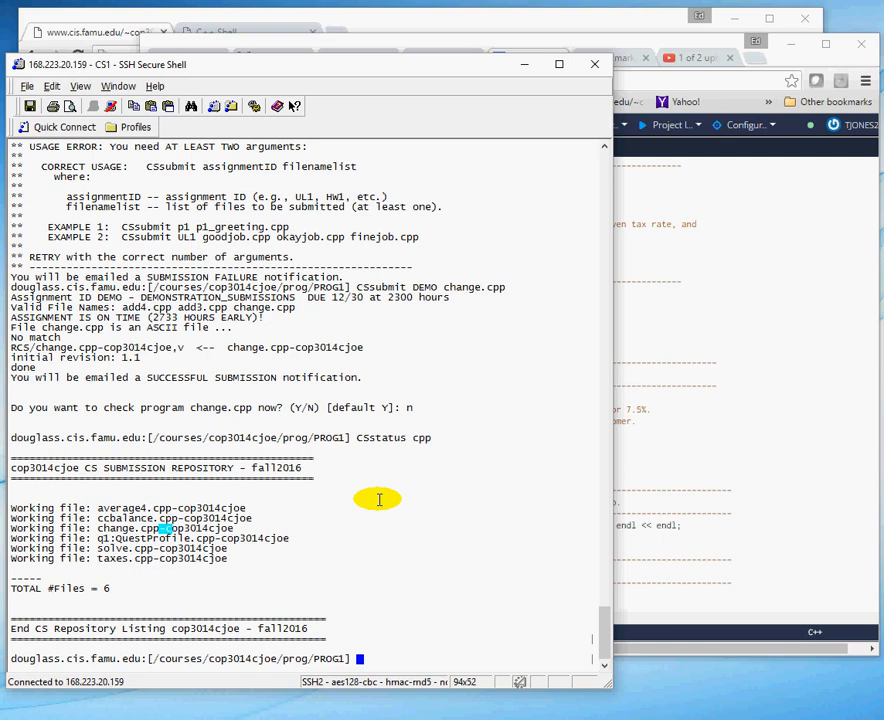
pyautogui.write('pico g++')
pyautogui.write(' ls')
pyautogui.write('// CSs')
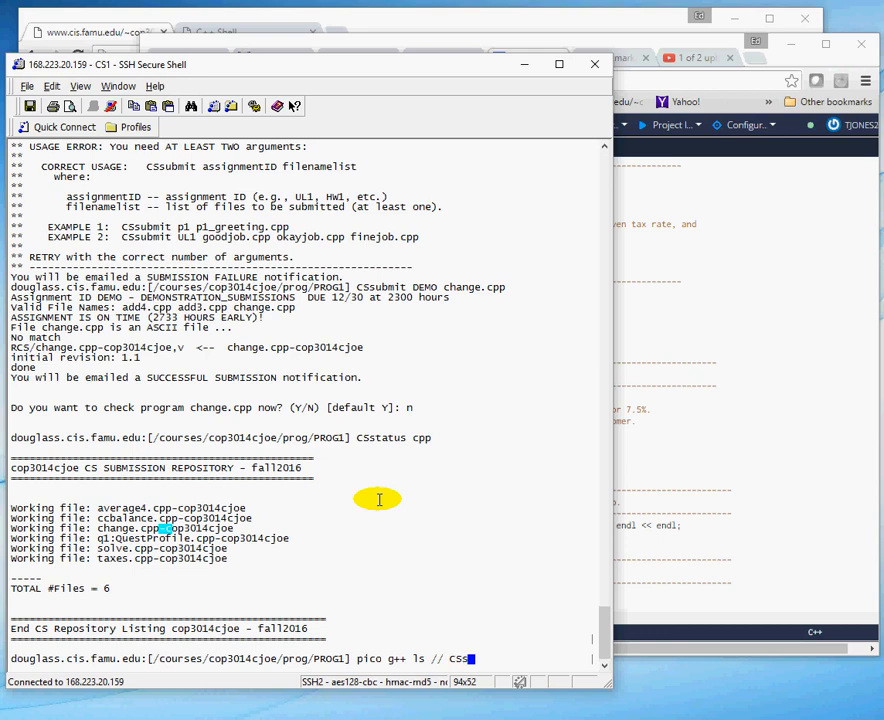
pyautogui.write('ubmit ')
pyautogui.write('CSstatus')
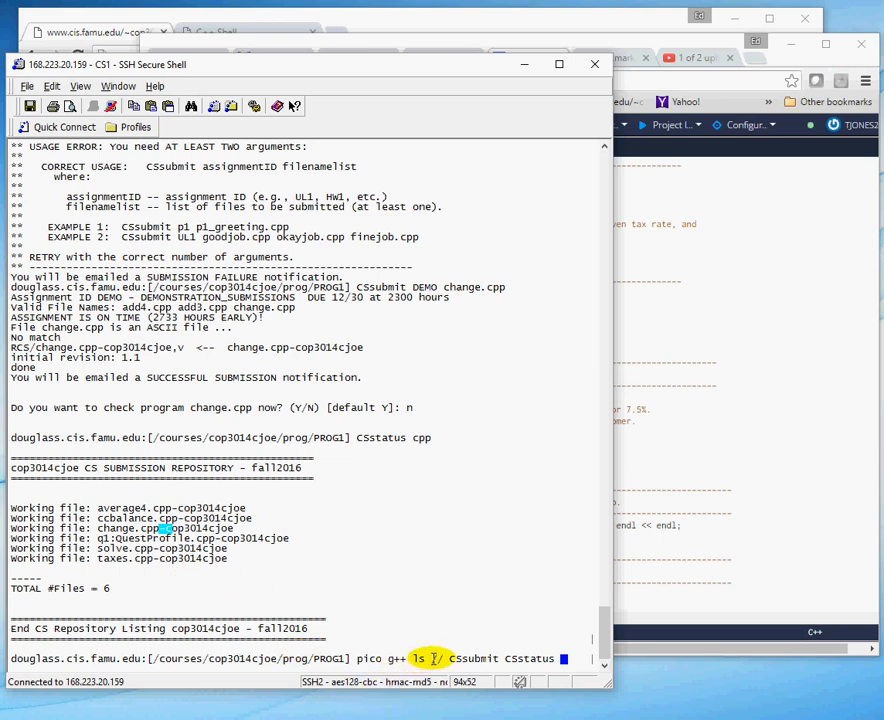
# Edit the summary line pico g++ ls CSsubmit CSstatus, moving back to insert ./executablefile
pyautogui.press('BackSpace')
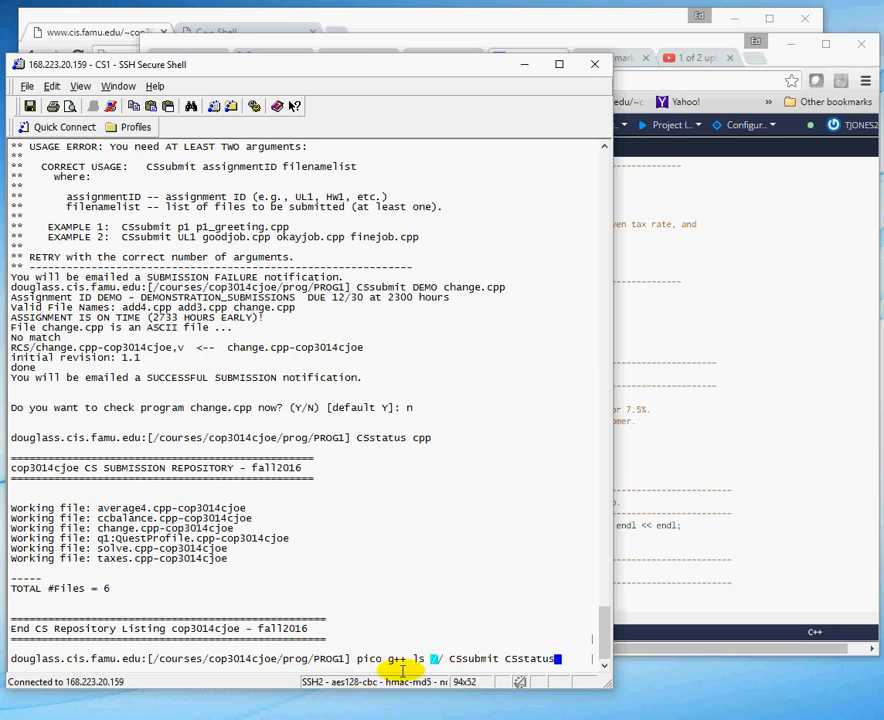
pyautogui.press('Left')
pyautogui.press('Left')
pyautogui.press('Left')
pyautogui.press('Left')
pyautogui.press('Left')
pyautogui.press('Left')
pyautogui.press('Left')
pyautogui.press('Left')
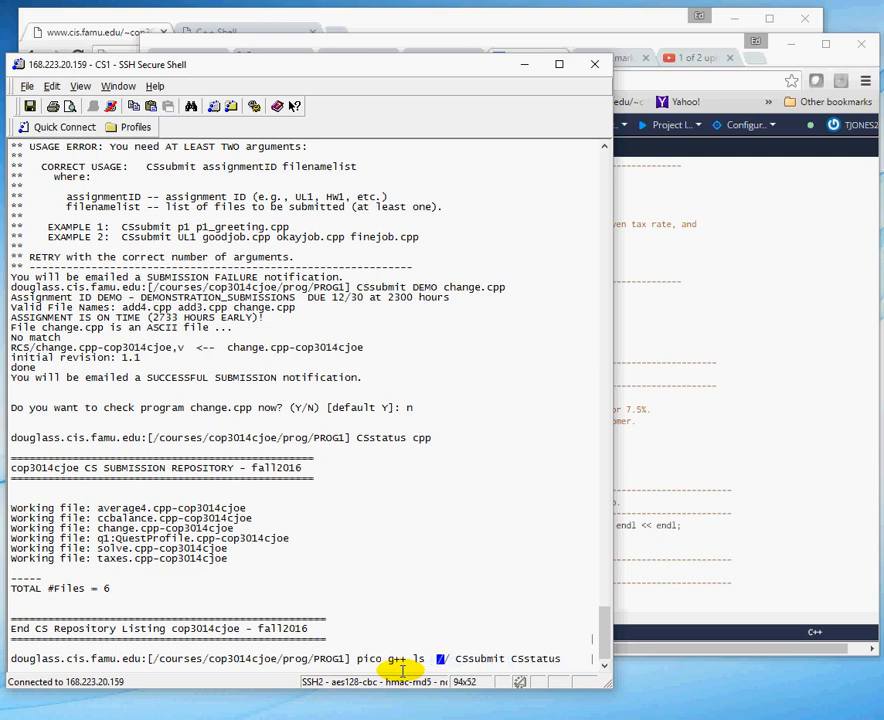
pyautogui.write('./')
pyautogui.write('executablefile/')
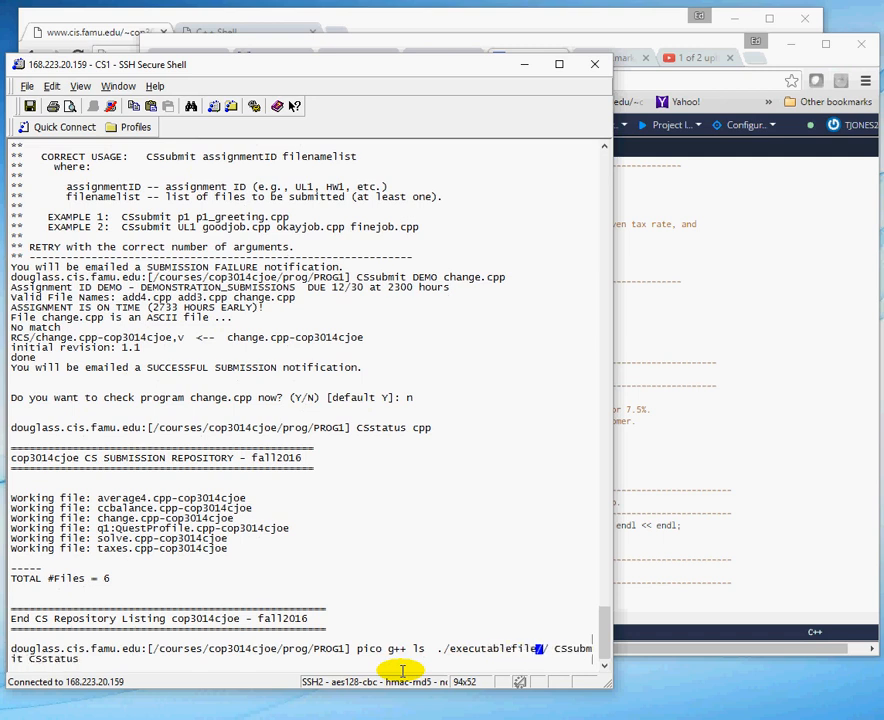